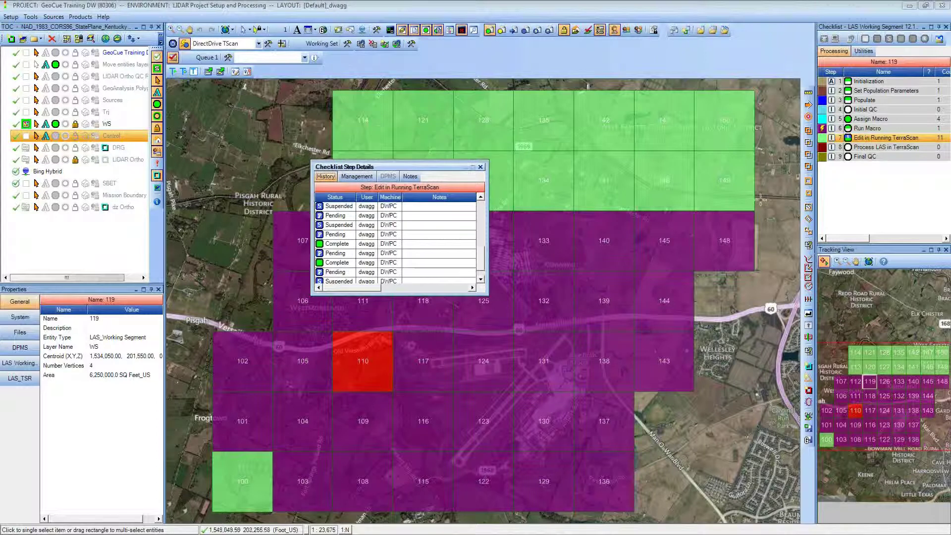
Review the history and management details of segment 119's Edit in Running TerraScan step, and dock the details window again.
left_click_drag(486, 295, 728, 412)
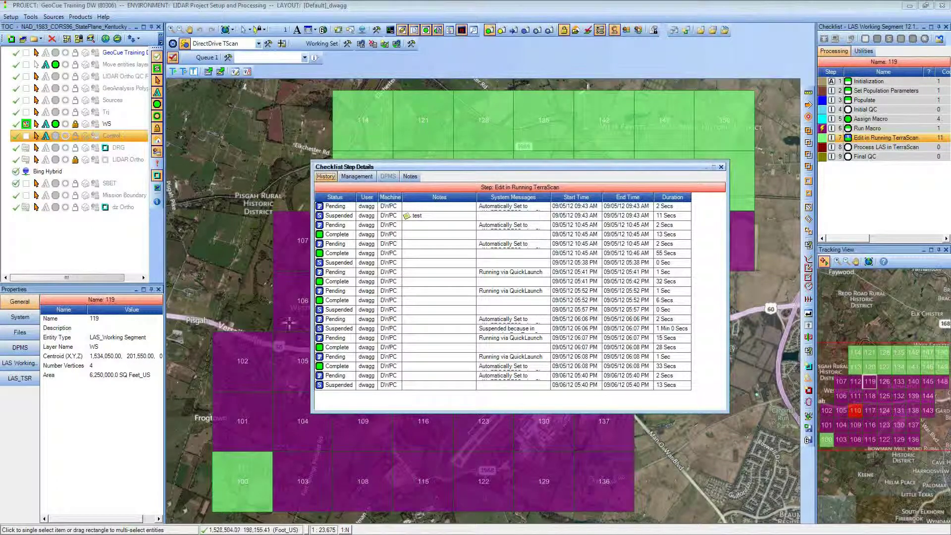
left_click(358, 177)
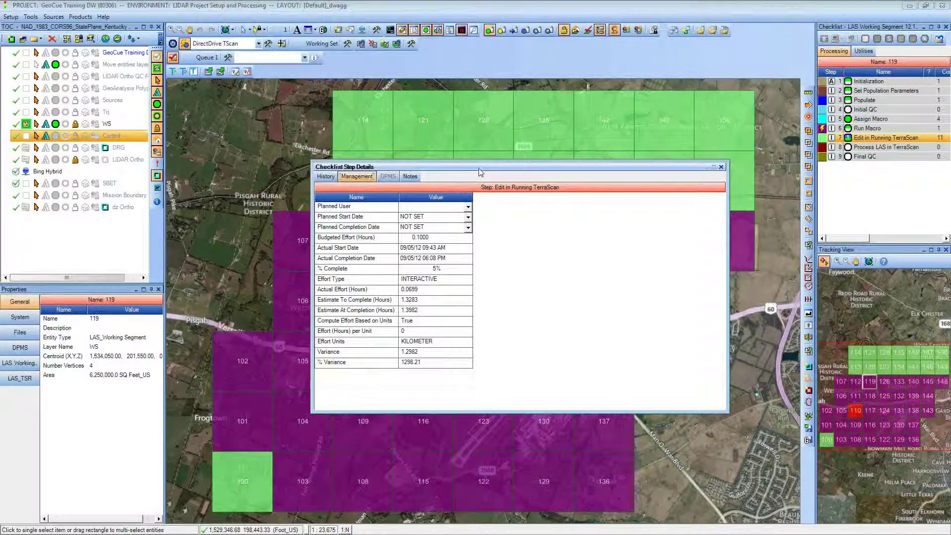
left_click_drag(479, 172, 482, 176)
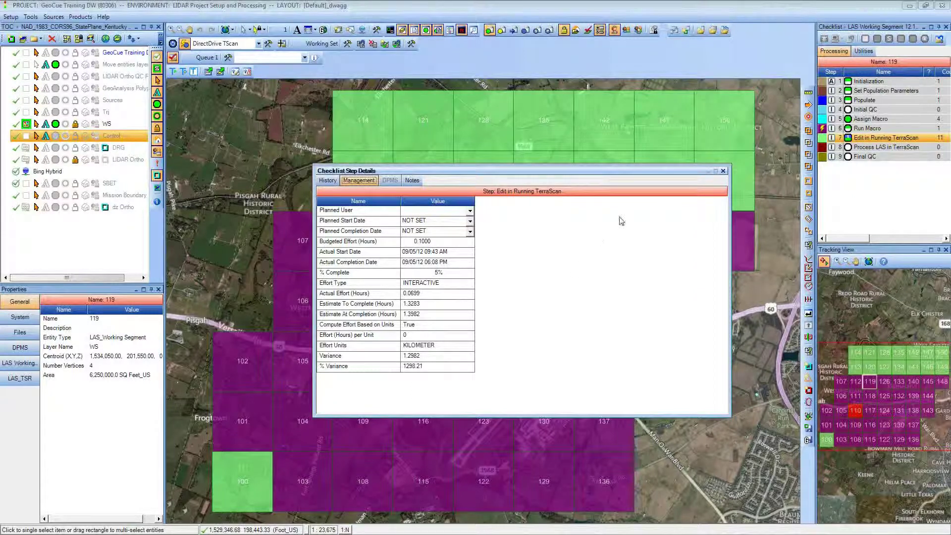
double_click(484, 172)
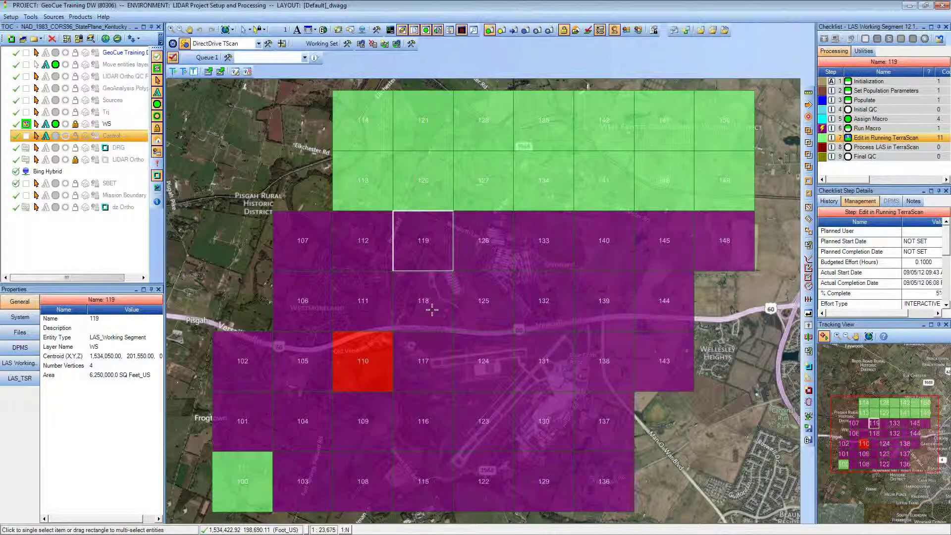
Open the Project Administrator for the entities of the WS layer, filtering by layers selected in the TOC.
left_click(17, 15)
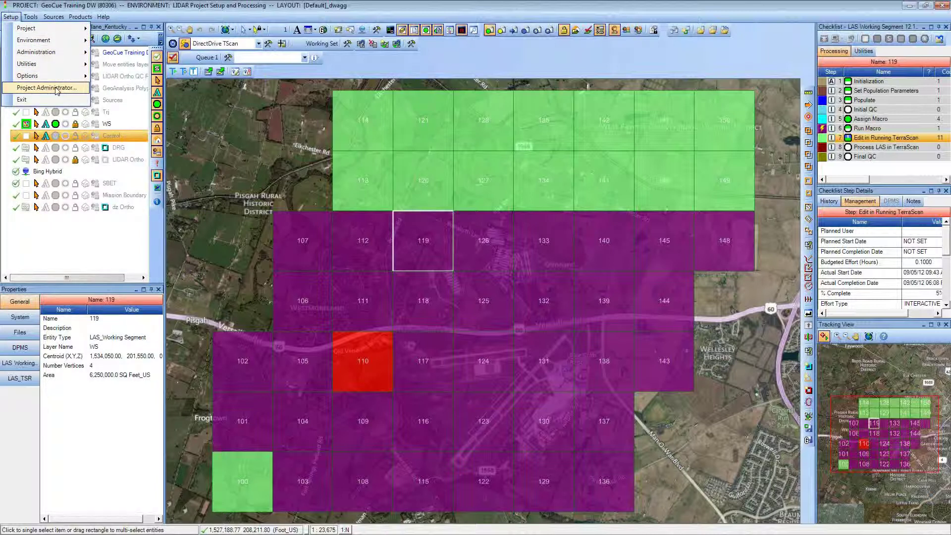
left_click(58, 88)
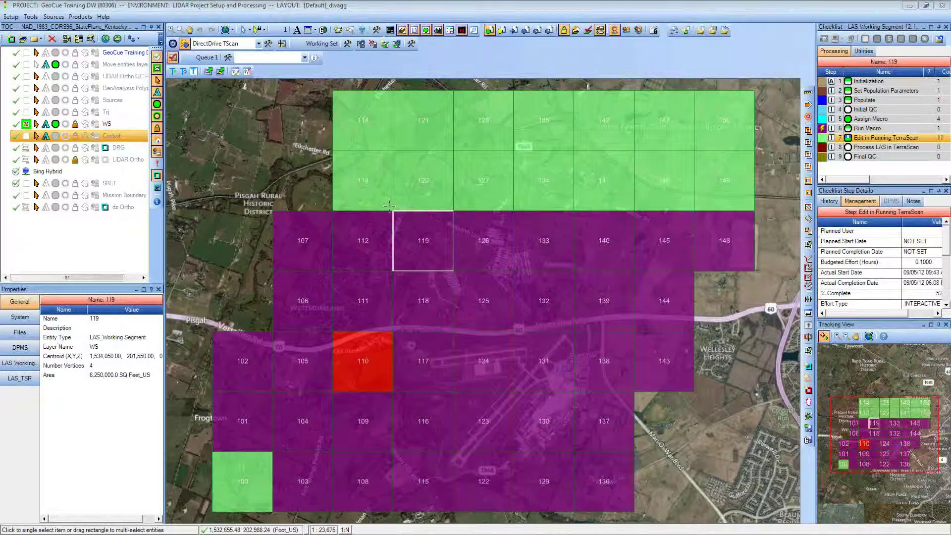
left_click(117, 39)
left_click_drag(372, 168, 338, 112)
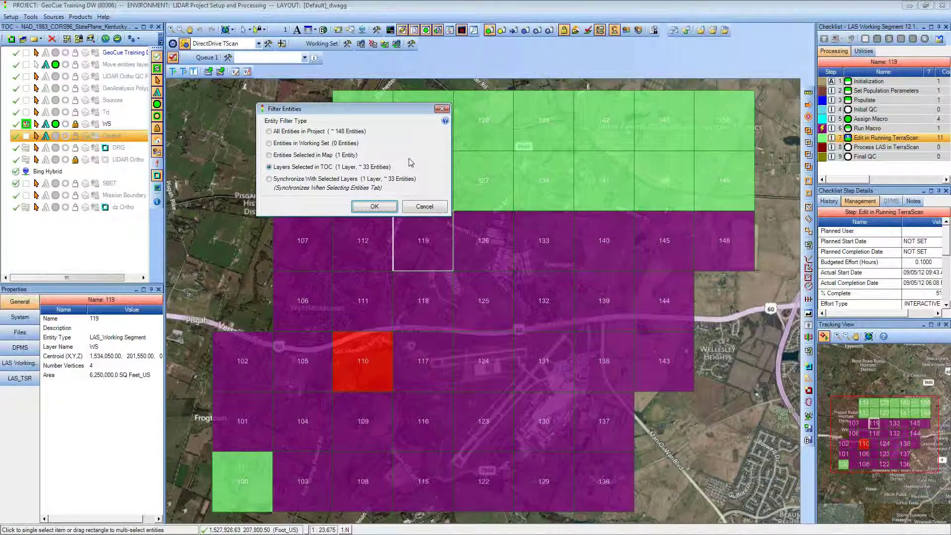
left_click(107, 124)
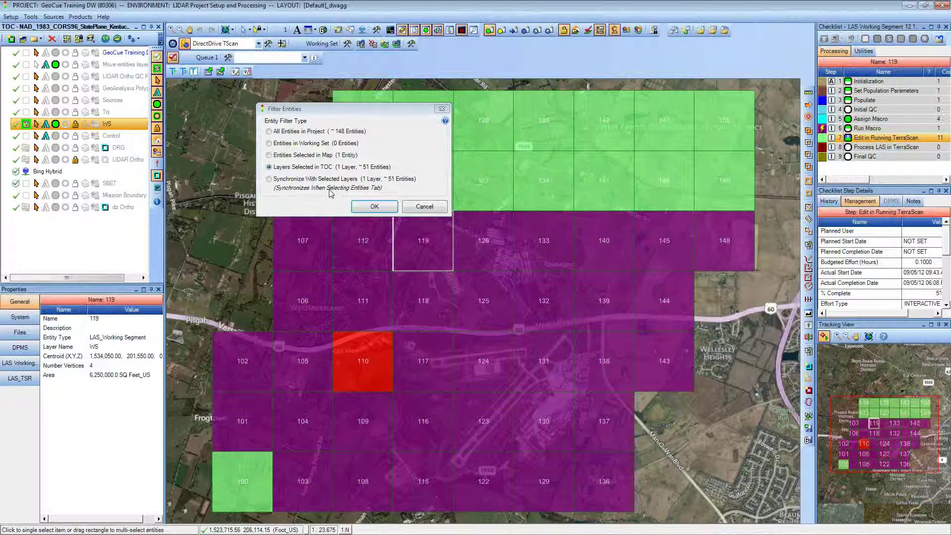
left_click_drag(340, 114, 336, 112)
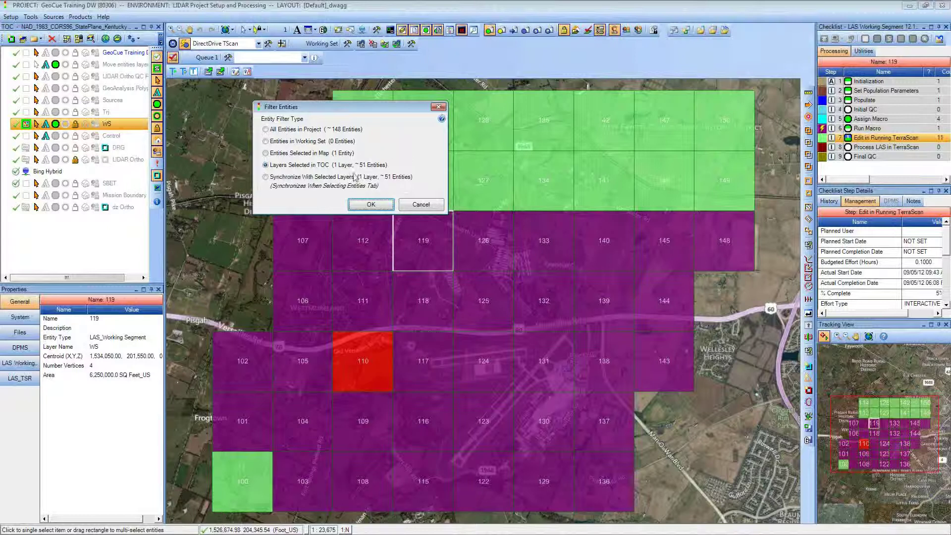
left_click(315, 167)
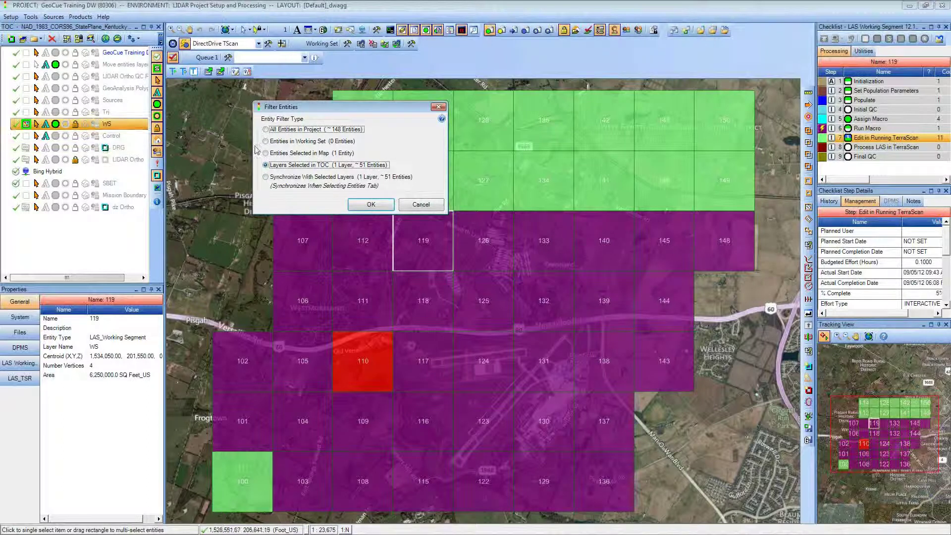
left_click(364, 204)
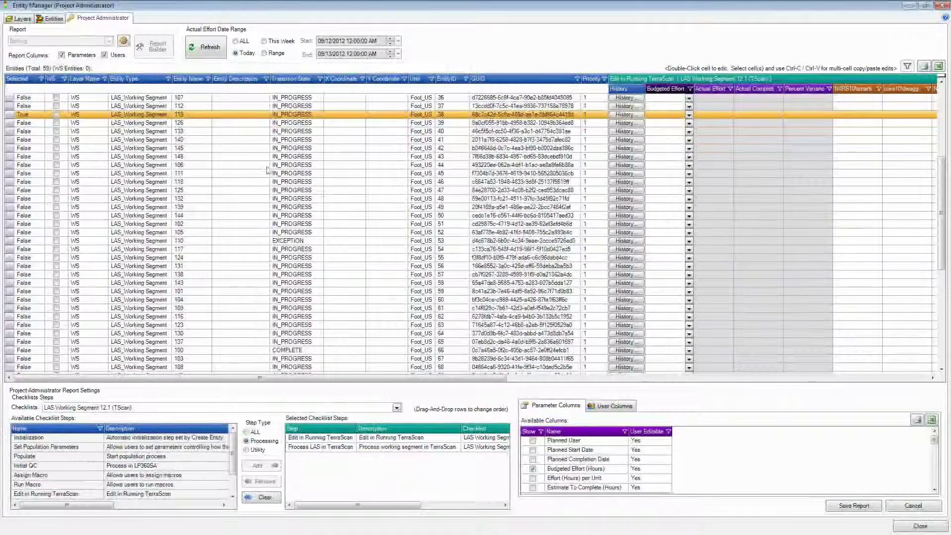
Discard the pending changes to the Editing report and create a new report named "Webinar Edit Rpt".
left_click(236, 41)
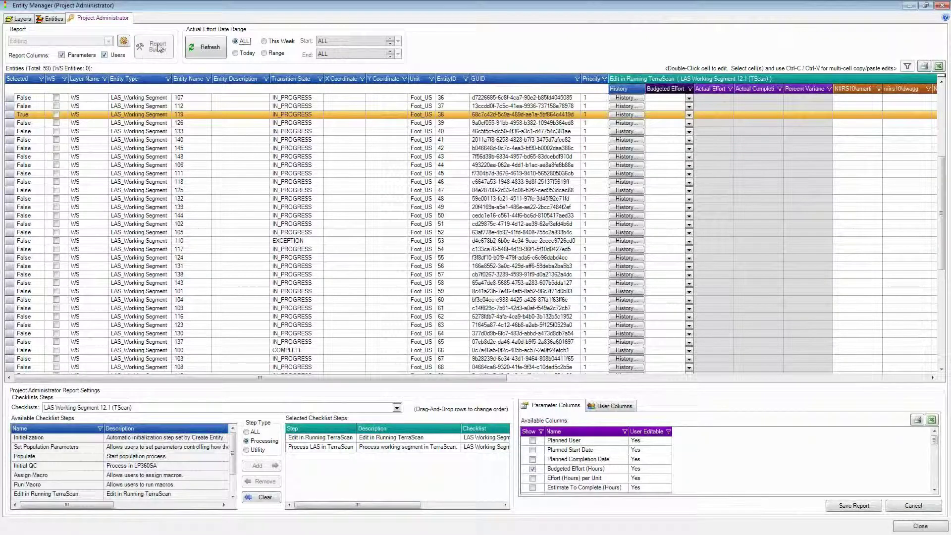
left_click(891, 506)
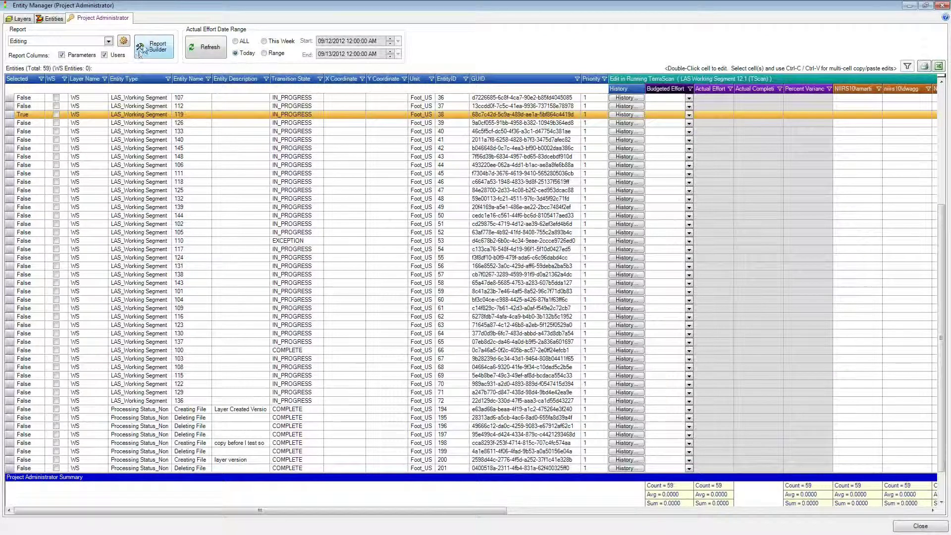
left_click(155, 55)
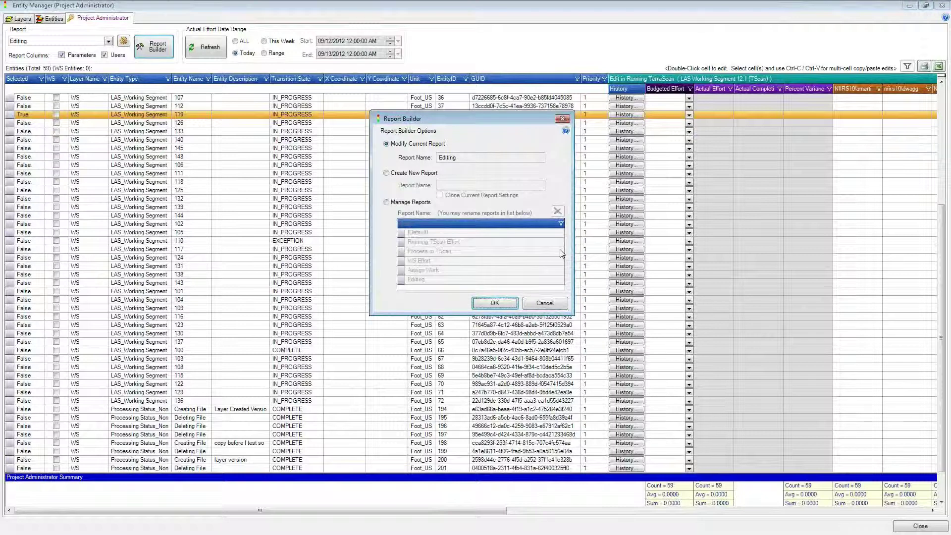
left_click(429, 174)
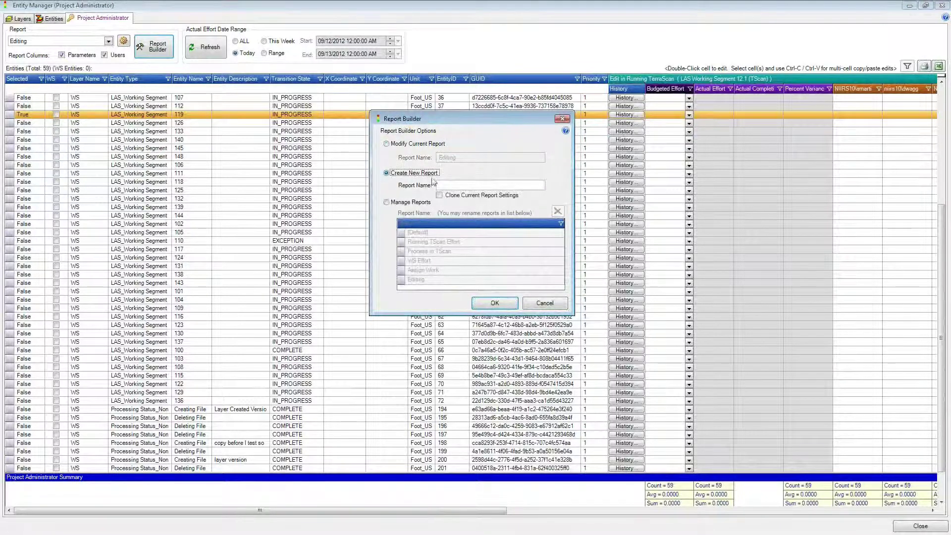
left_click(475, 184)
type("Webinar Edit Rpt")
left_click(494, 303)
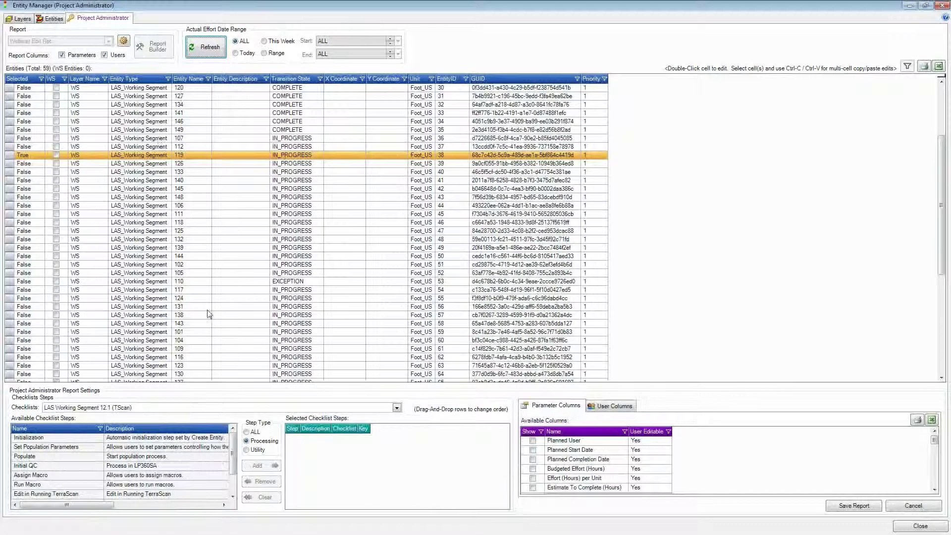
Add the Edit in Running TerraScan and Process LAS in TerraScan steps from the LAS Working Segment 12.1 (TScan) checklist to the report.
left_click(397, 408)
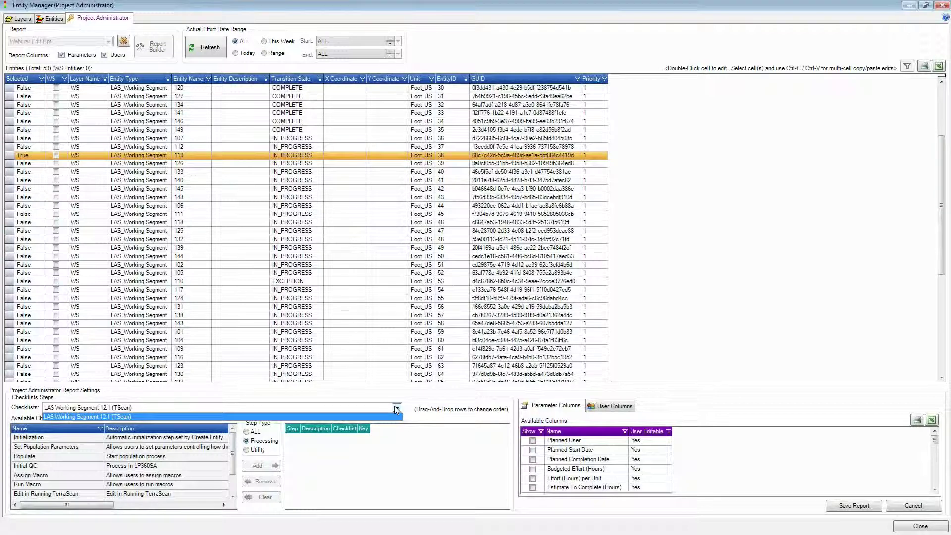
left_click(397, 409)
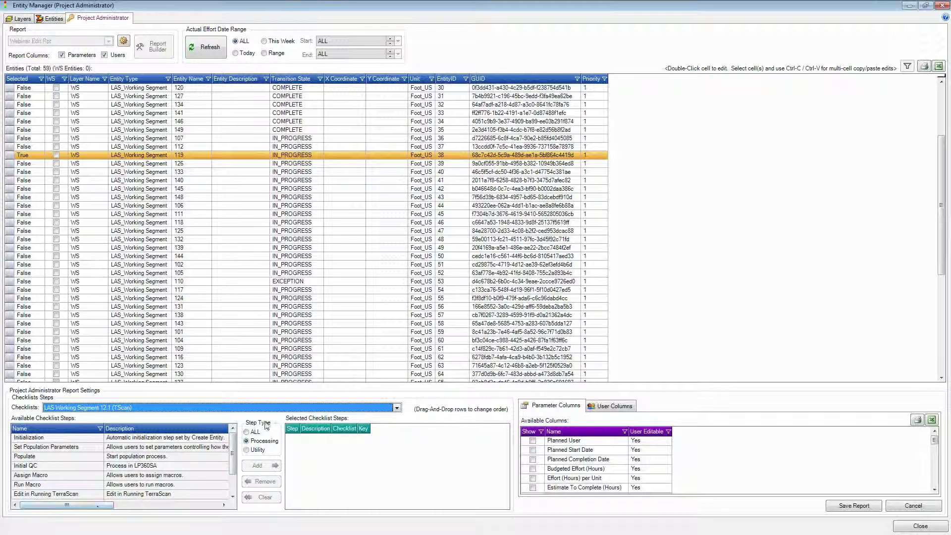
left_click_drag(235, 452, 235, 463)
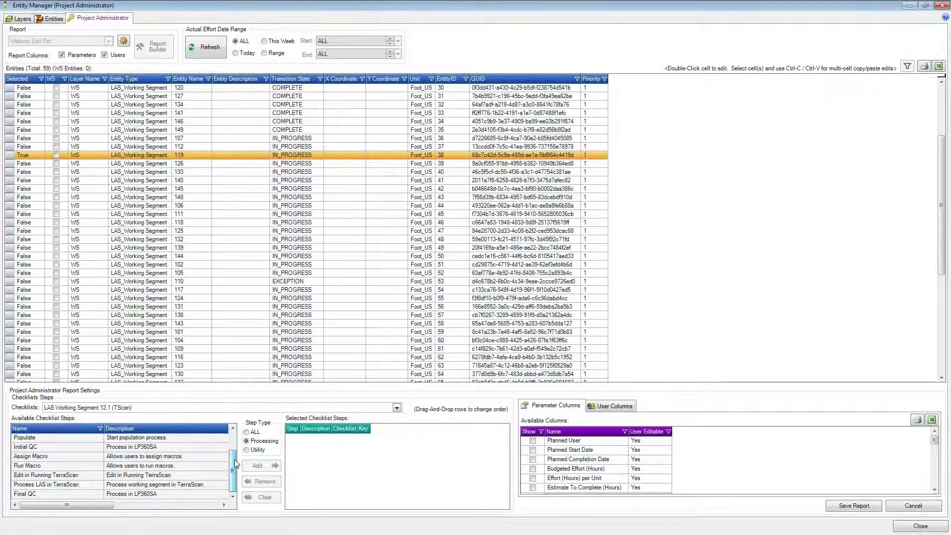
left_click(75, 477)
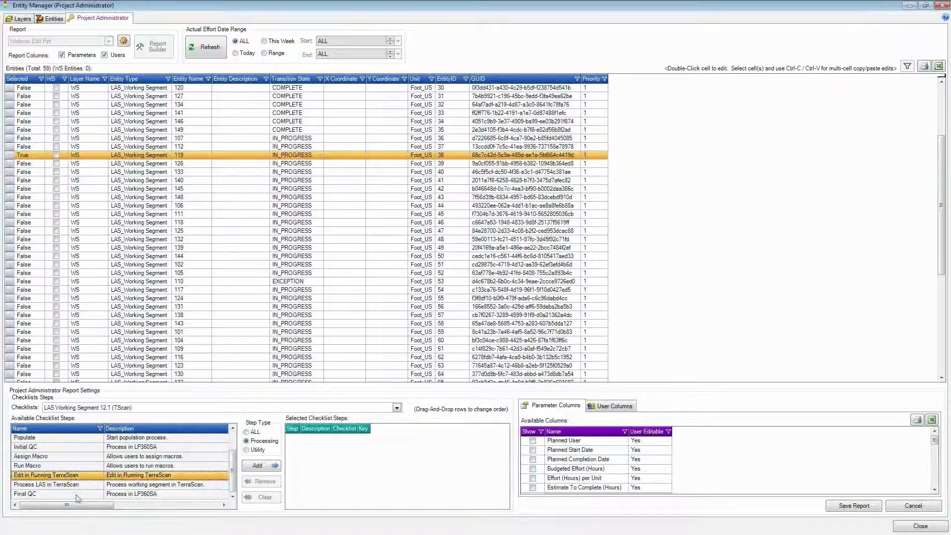
left_click(79, 484, "ctrl")
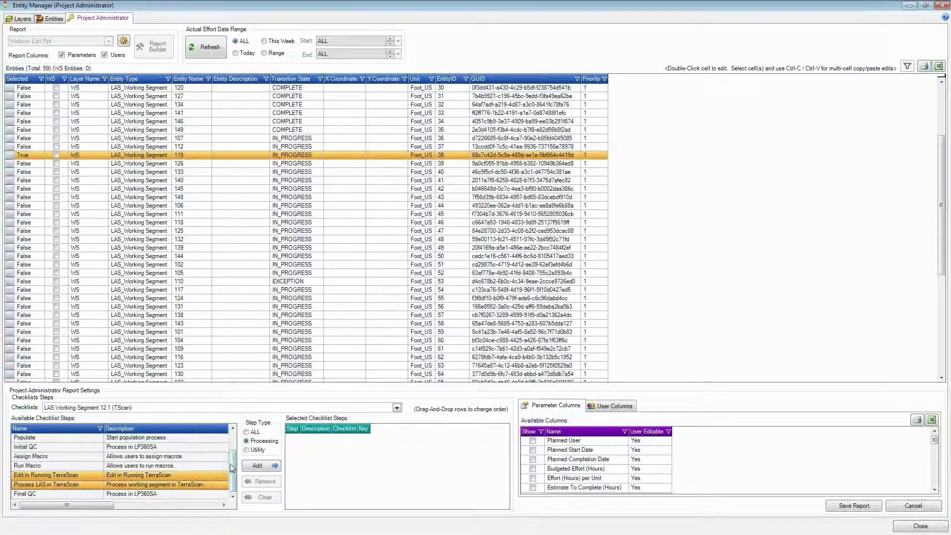
left_click(258, 466)
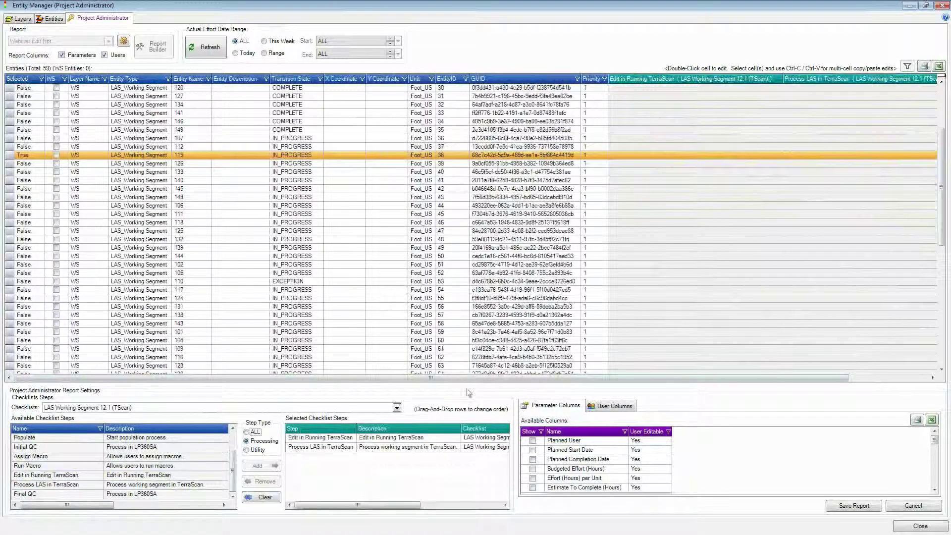
left_click_drag(385, 382, 458, 382)
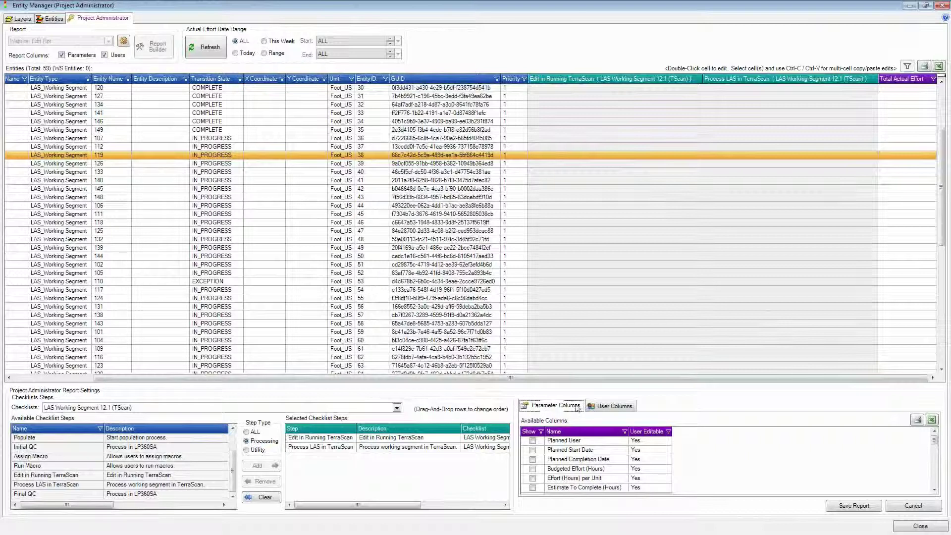
Show the Budgeted Effort (Hours), Actual Effort (Hours), Actual Start Date and Percent Variance parameter columns in the report.
left_click(612, 407)
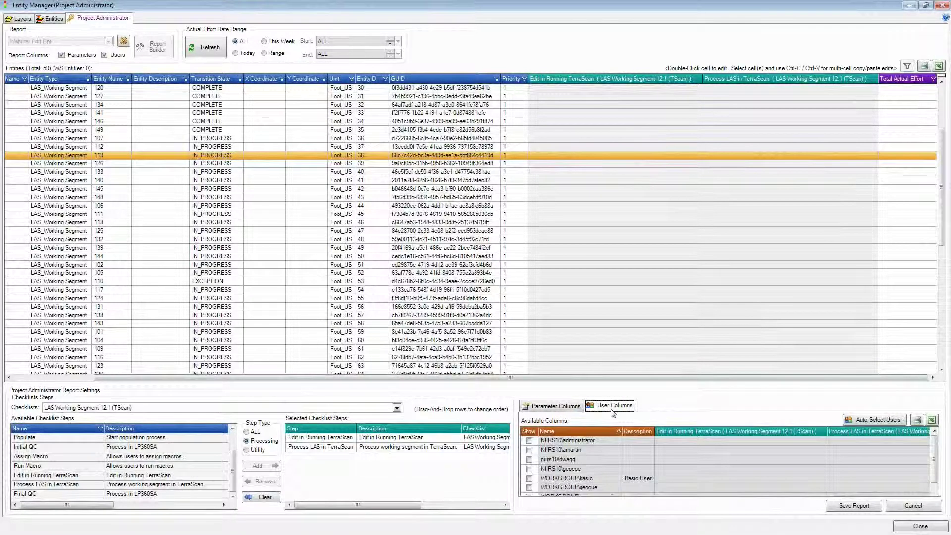
left_click(569, 410)
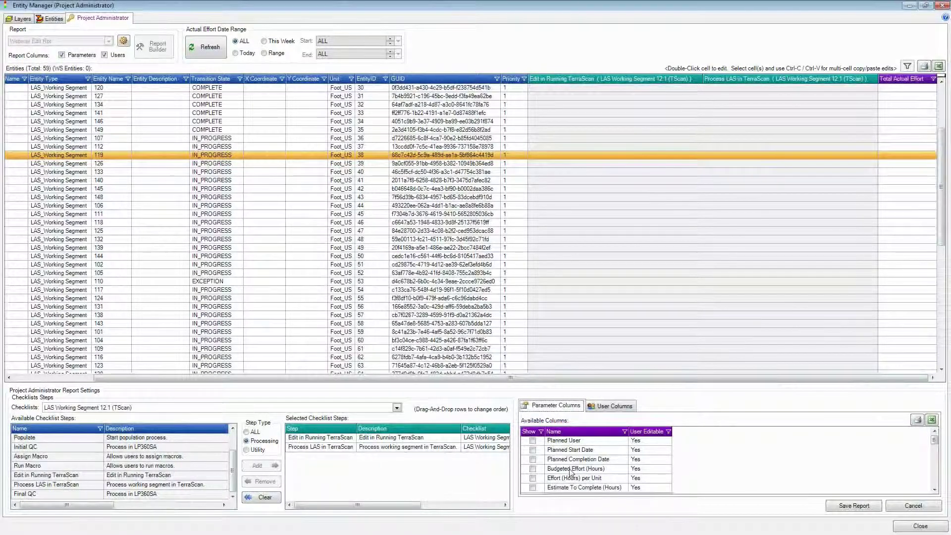
left_click_drag(938, 440, 938, 452)
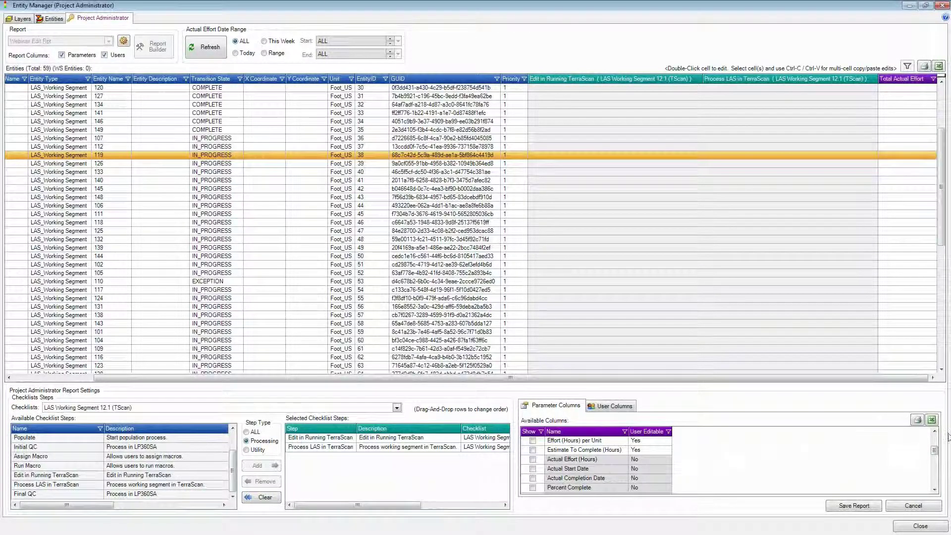
scroll(576, 471, "up", 3)
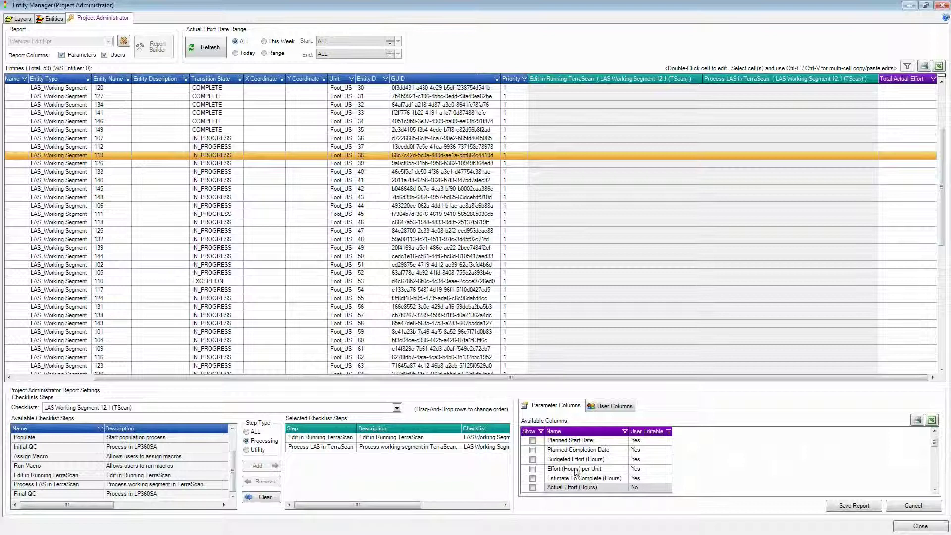
left_click(533, 460)
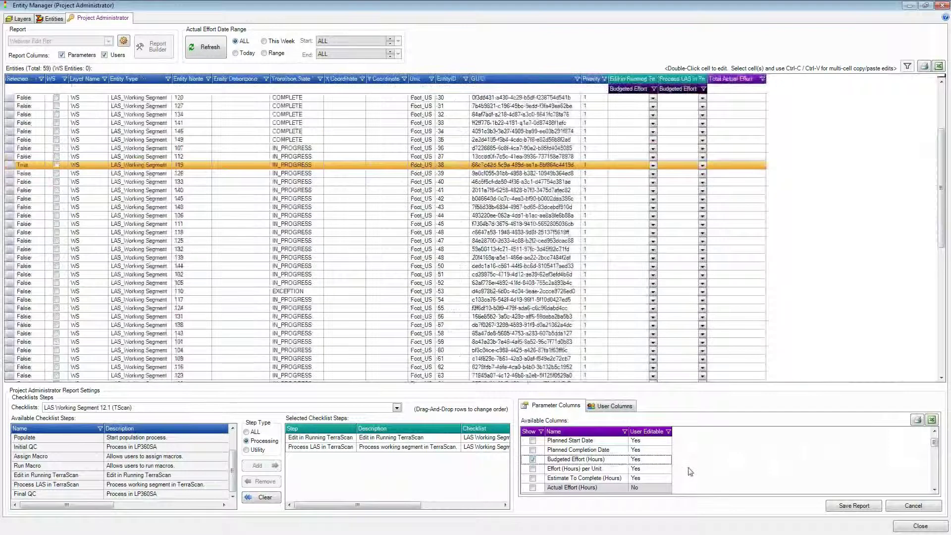
left_click(937, 479)
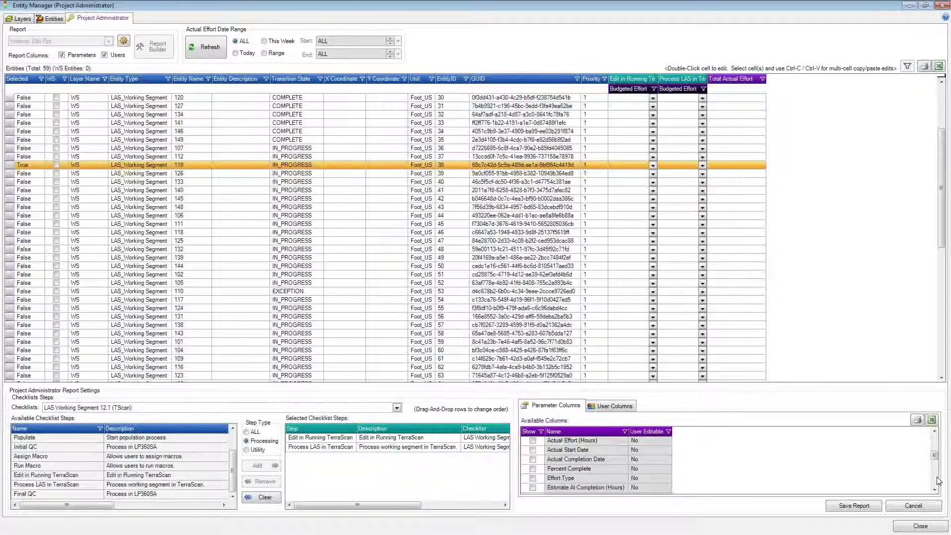
left_click(534, 441)
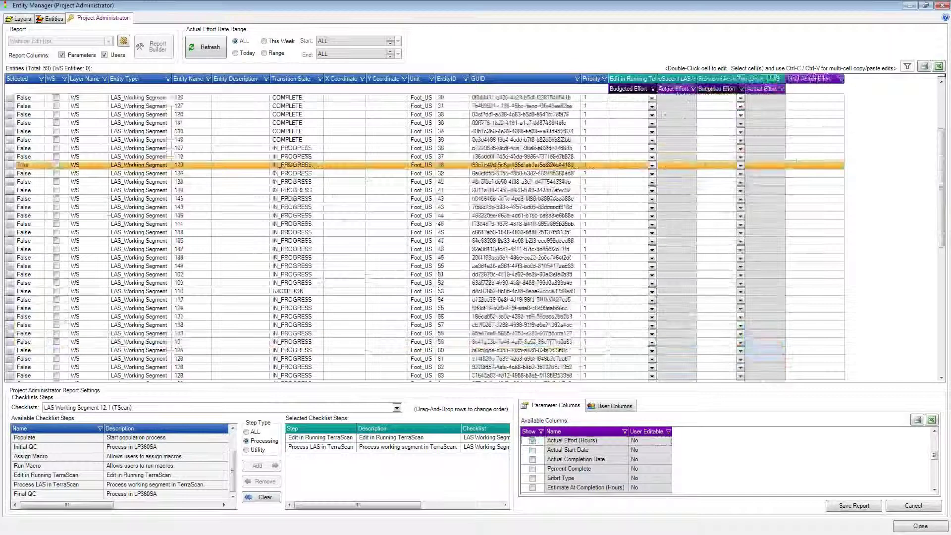
left_click(534, 451)
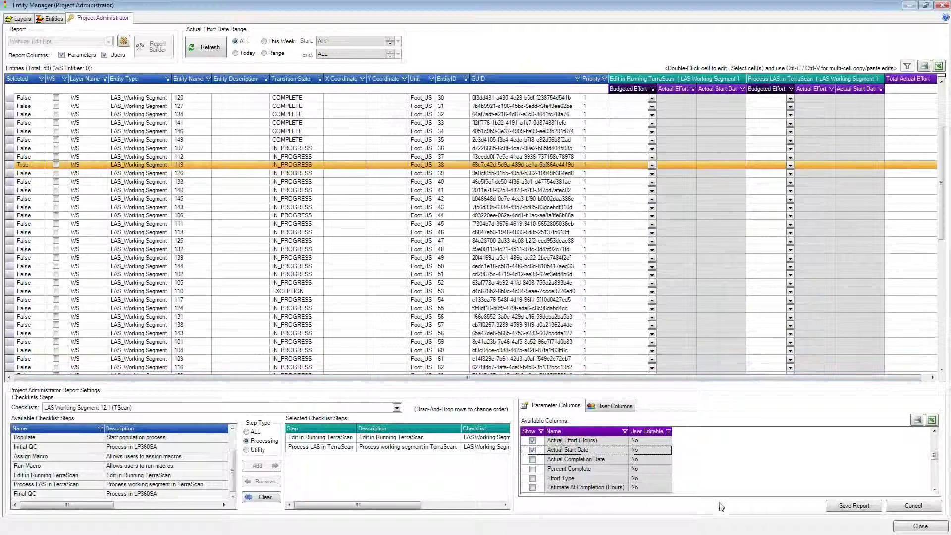
scroll(938, 483, "down", 2)
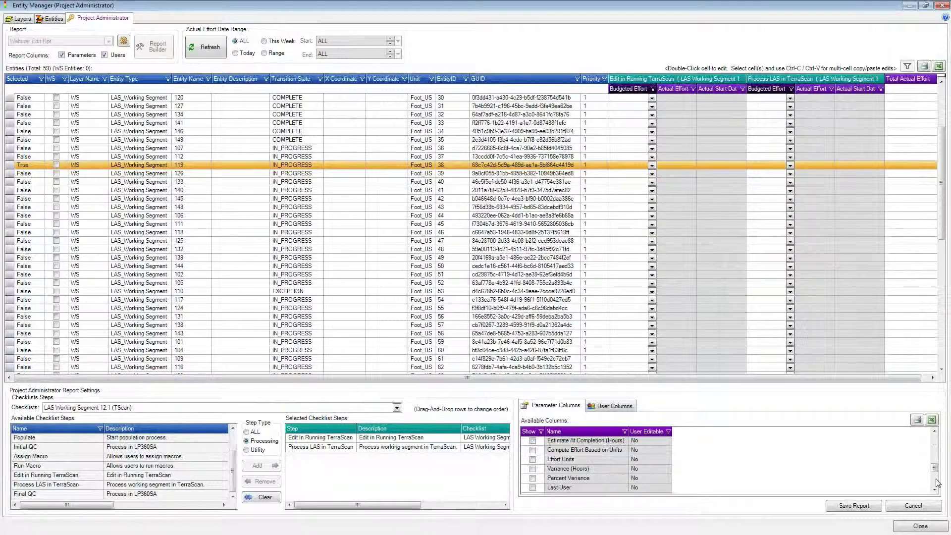
left_click(532, 478)
left_click(532, 479)
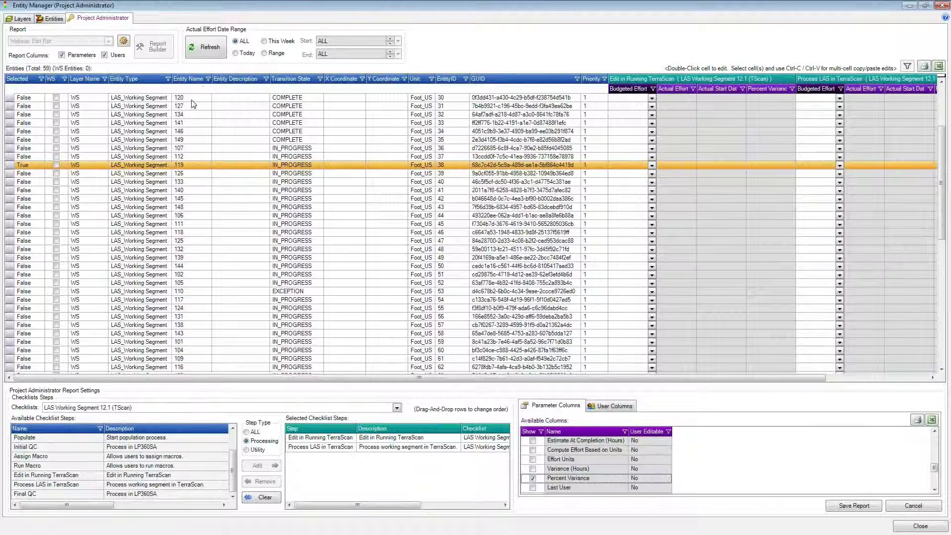
Save the Webinar Edit Rpt report and refresh its grid to load the effort data for all dates.
left_click(847, 506)
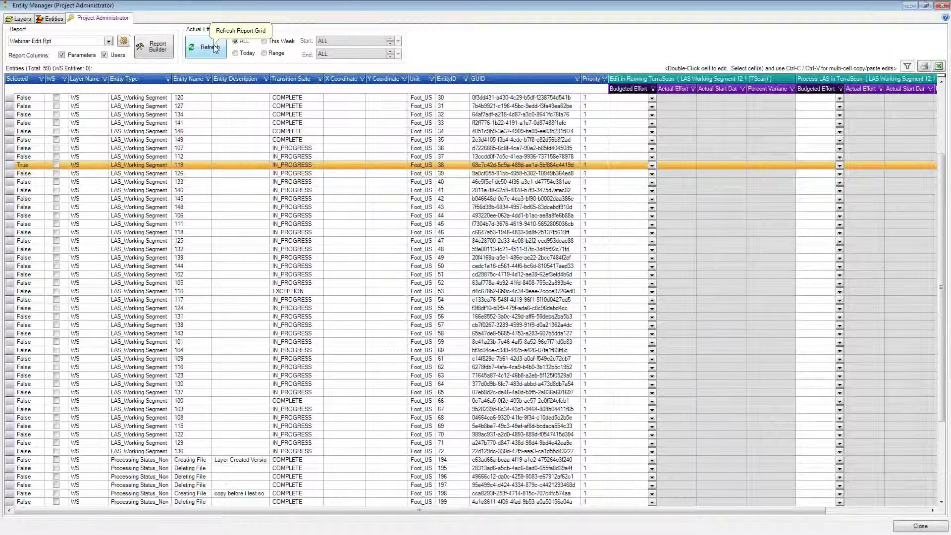
left_click(214, 47)
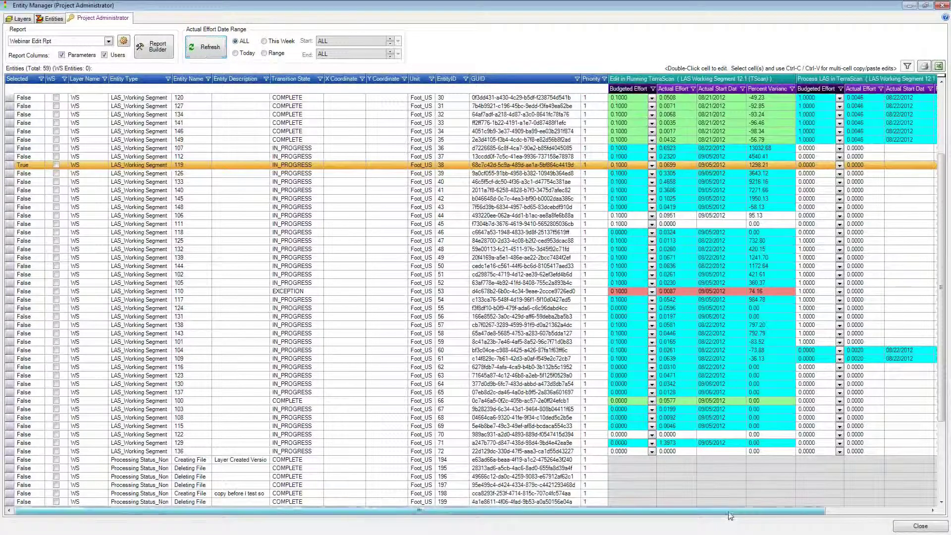
Modify Webinar Edit Rpt to show auto-selected user columns plus columns for NIIRS10\geocue and the NIIRS10 user listed directly below administrator.
left_click_drag(731, 511, 823, 511)
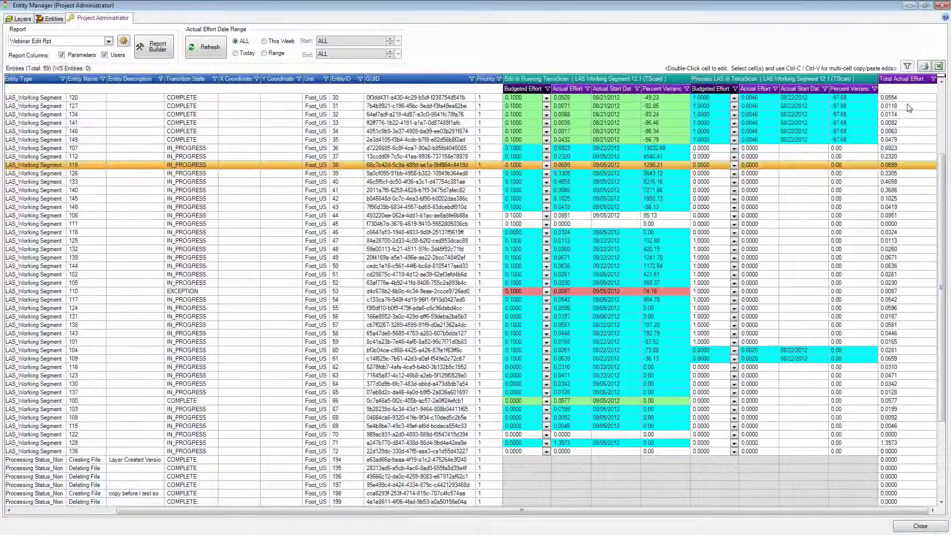
left_click(159, 50)
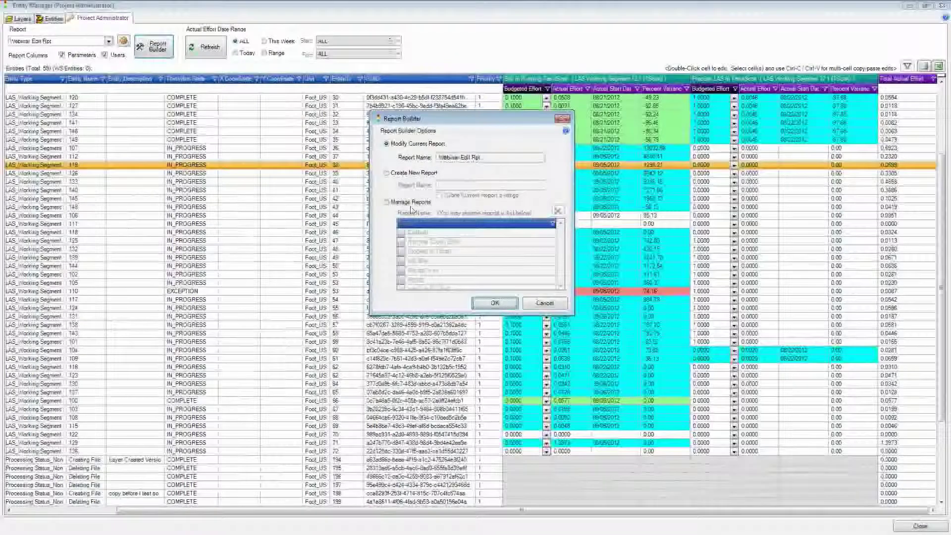
left_click(485, 307)
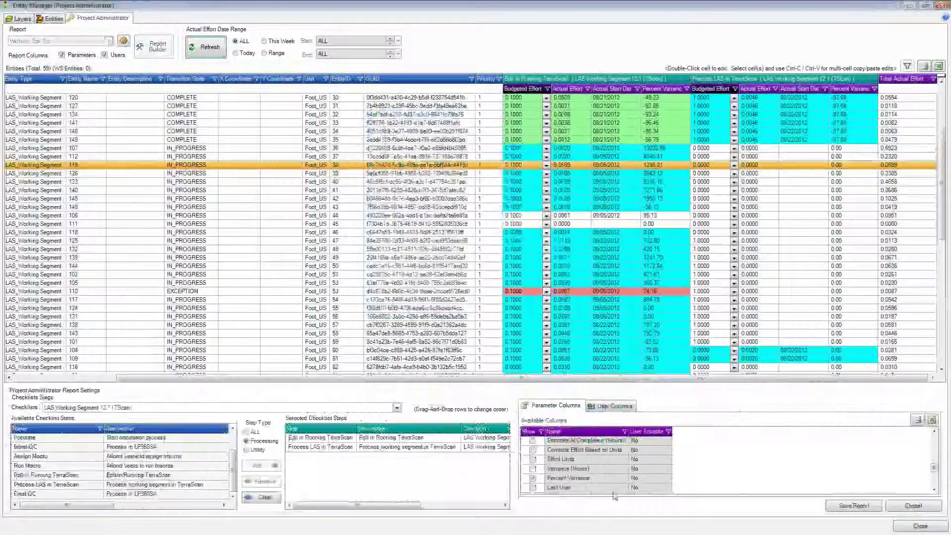
left_click(622, 412)
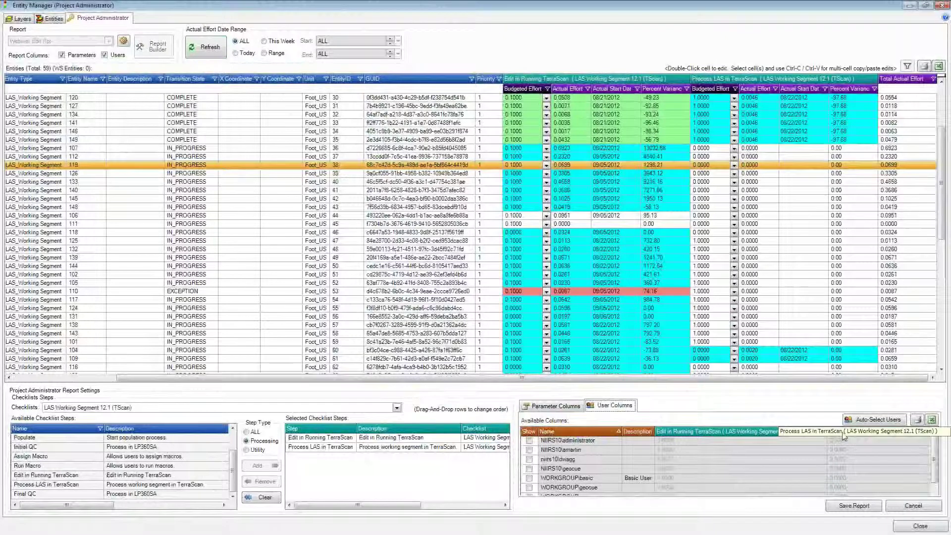
left_click(865, 420)
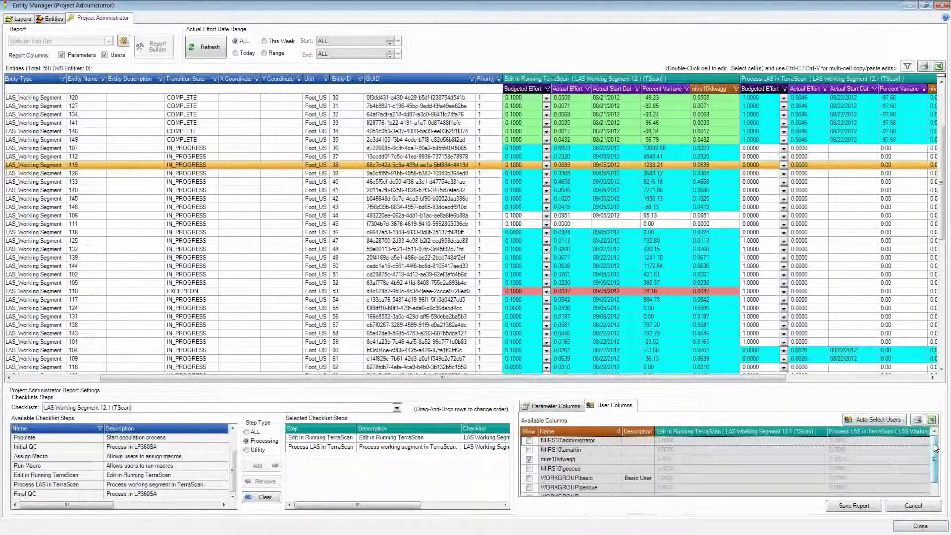
left_click(529, 449)
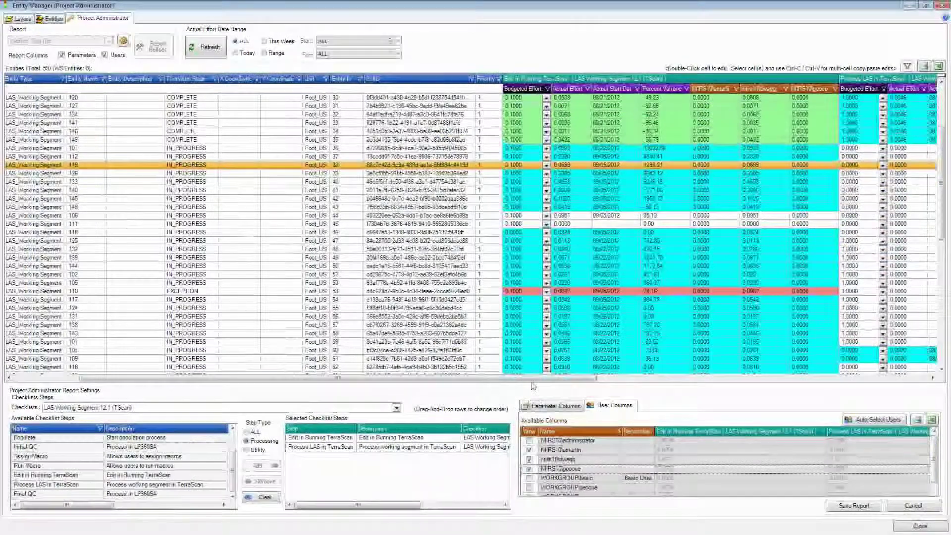
Save the report with its user columns and refresh the grid's effort data.
left_click_drag(537, 382, 865, 401)
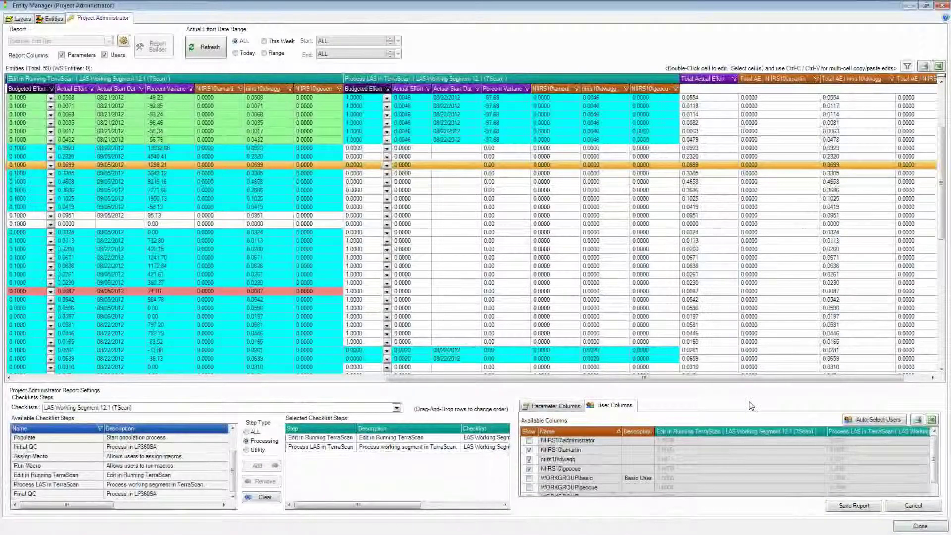
left_click(848, 511)
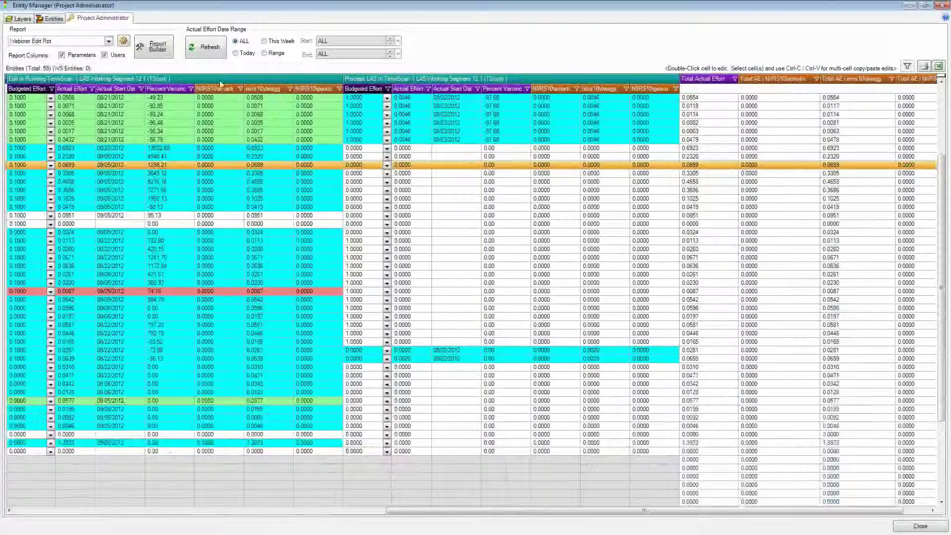
left_click(201, 48)
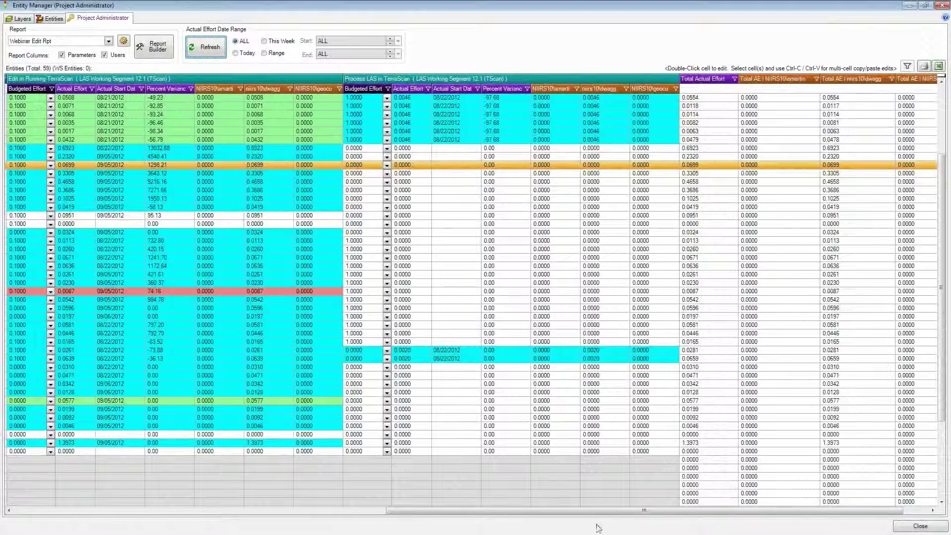
Mark entity 114 in the WS column and set its Edit in Running TerraScan Budgeted Effort to 0.2.
left_click_drag(619, 516, 482, 517)
scroll(544, 340, "up", 3)
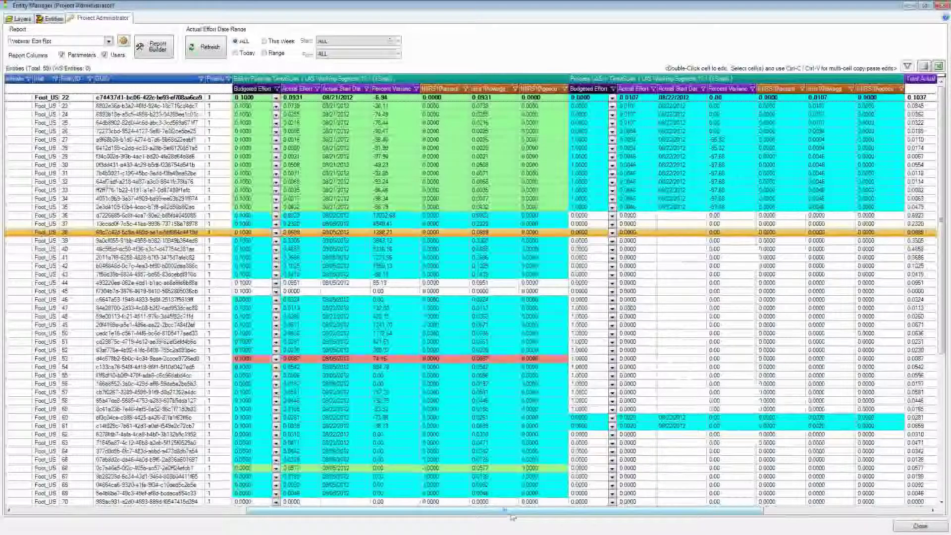
left_click_drag(513, 517, 492, 516)
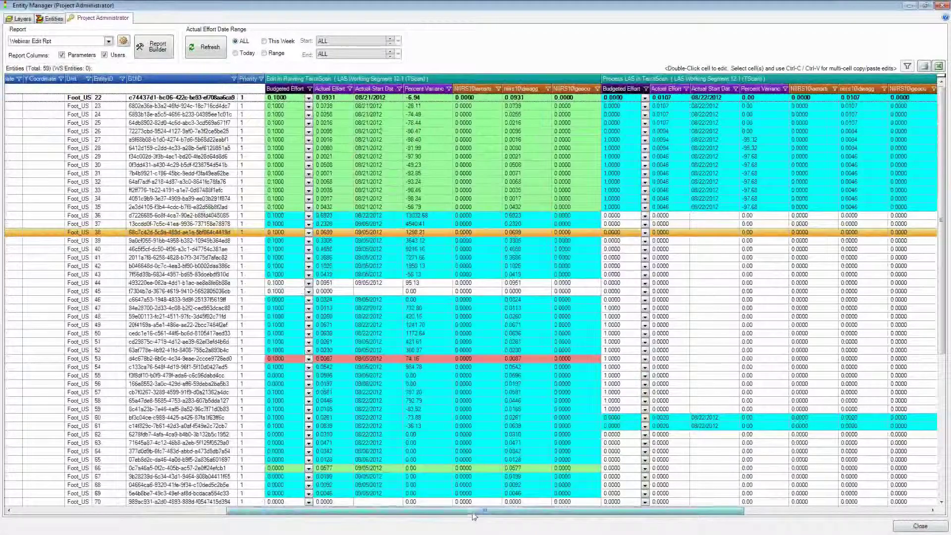
left_click_drag(475, 516, 268, 516)
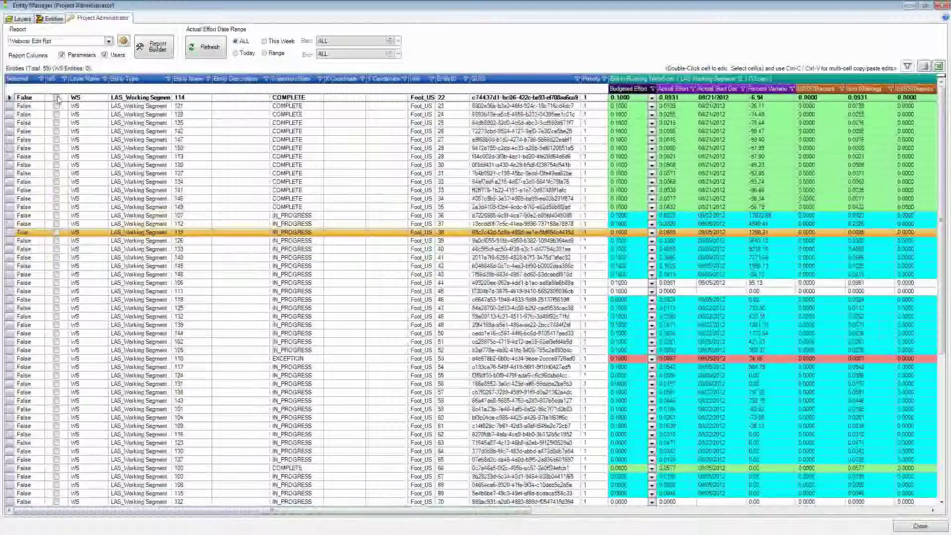
double_click(635, 98)
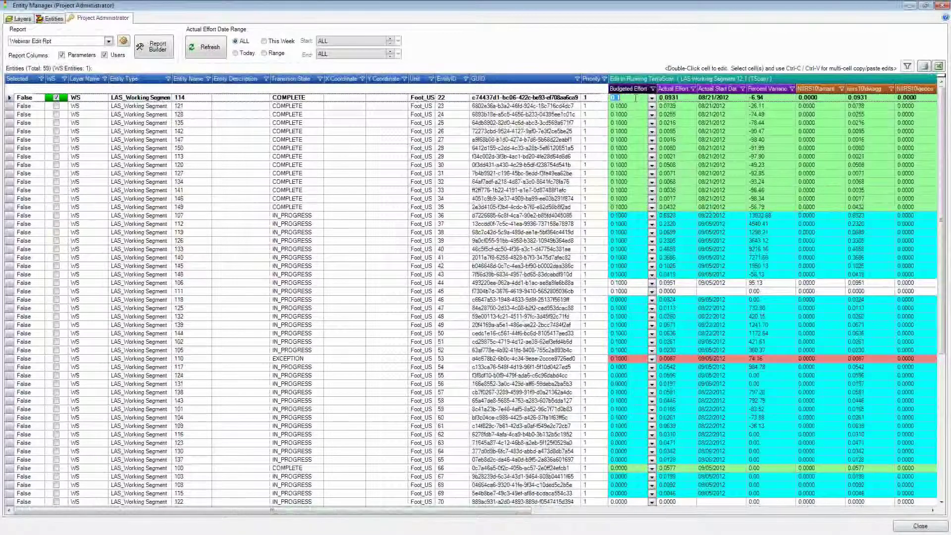
type("0.")
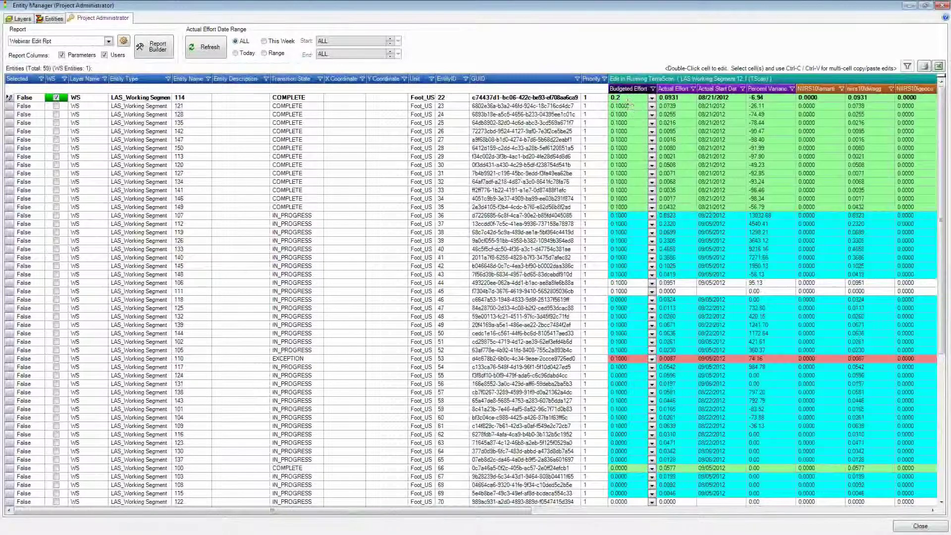
left_click(628, 106)
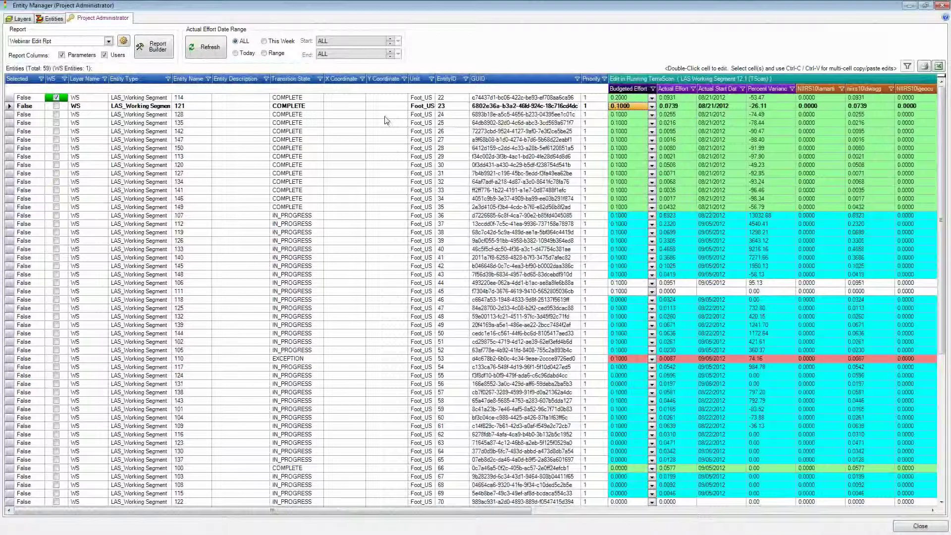
double_click(632, 98)
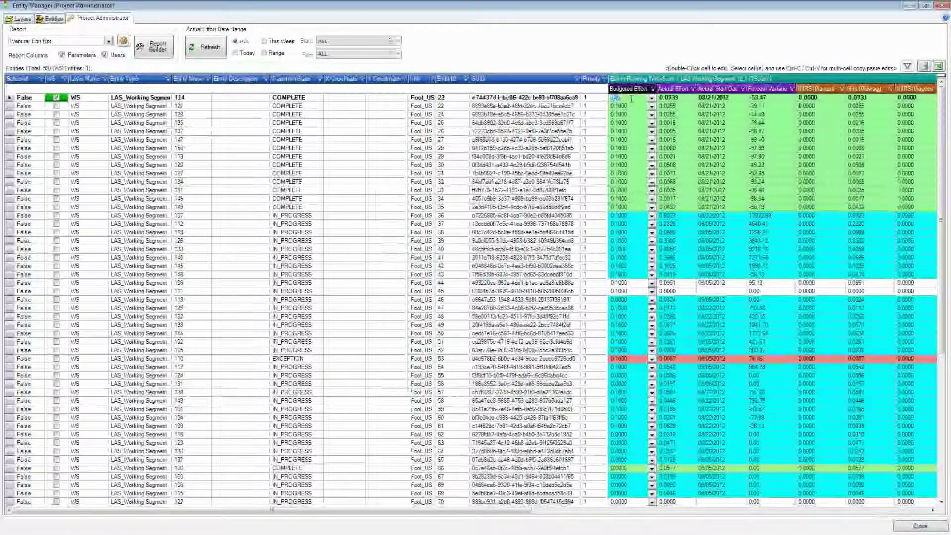
type("0.2")
key("Return")
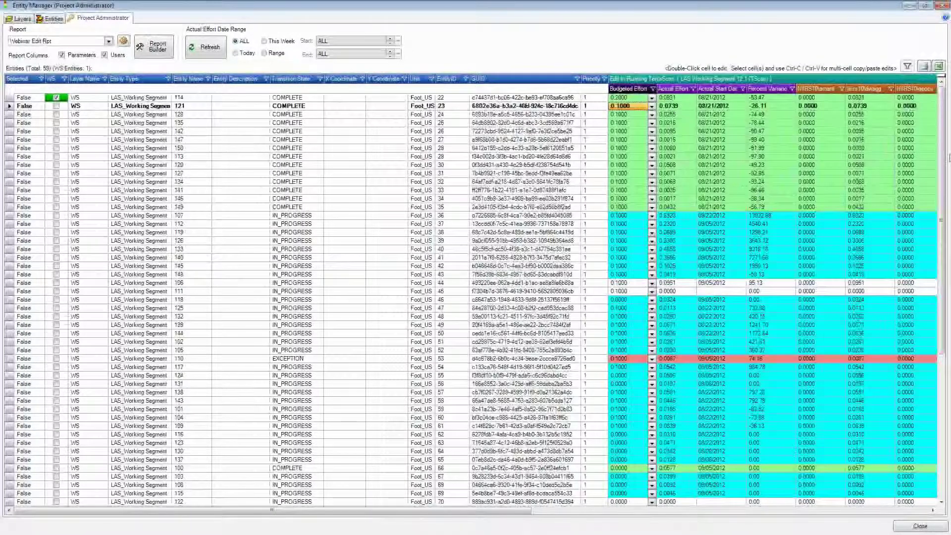
Mark all entities in the WS column of the report grid.
left_click_drag(945, 149, 944, 337)
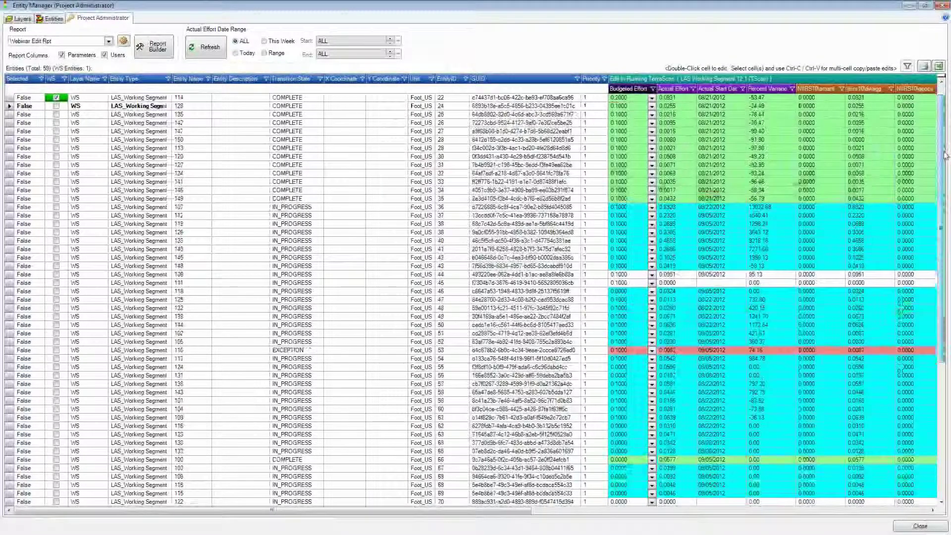
left_click(9, 468)
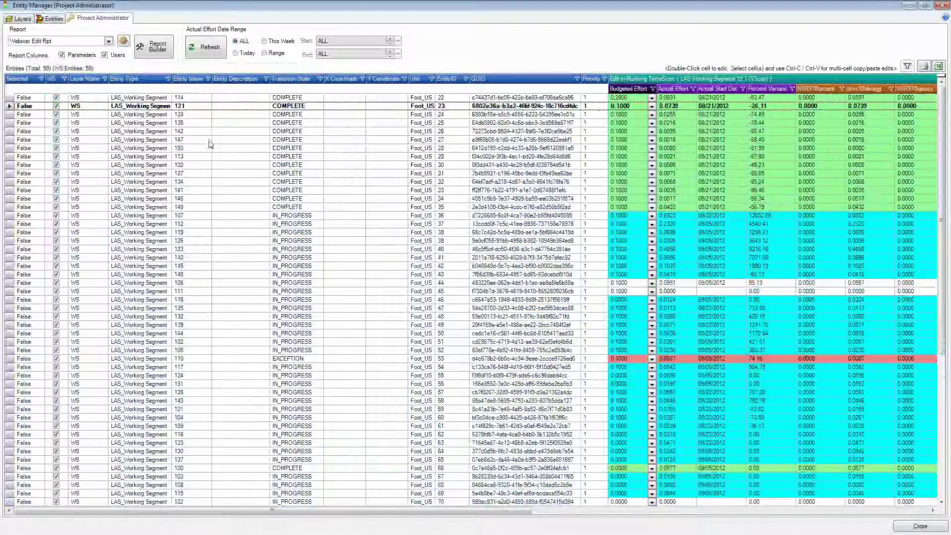
Filter Entity Type to LAS_Working Segment and set the Edit in Running TerraScan Budgeted Effort of entities 121 through 136 to 0.2000.
left_click(639, 108)
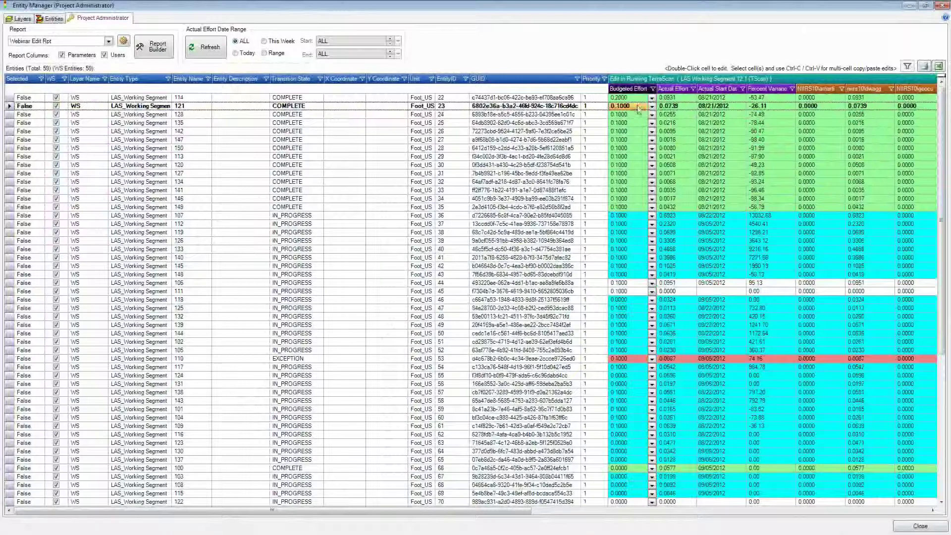
scroll(628, 442, "down", 6)
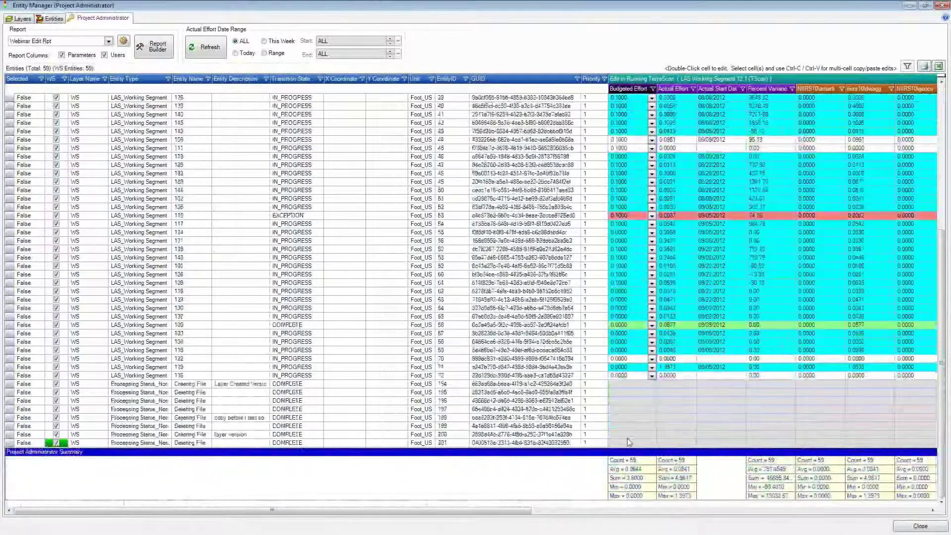
left_click(626, 376, "shift")
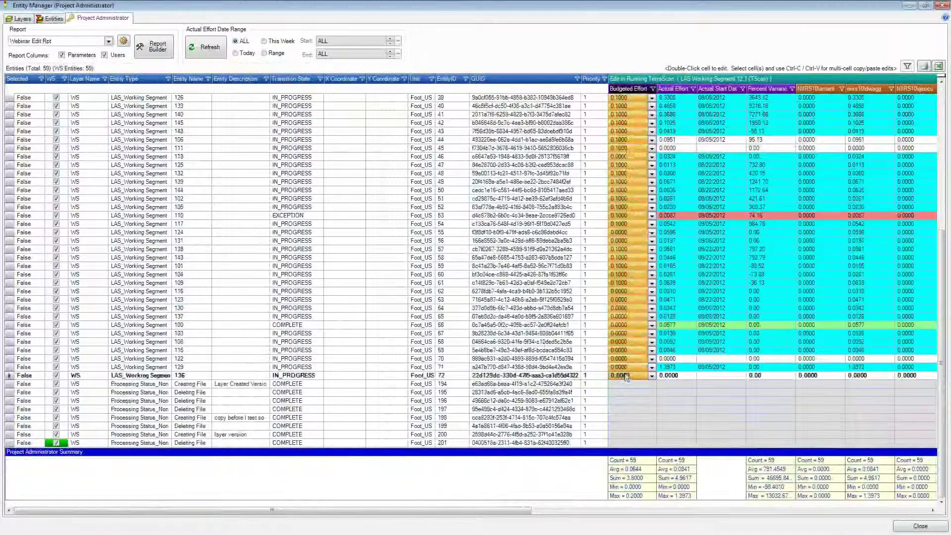
scroll(634, 290, "up", 3)
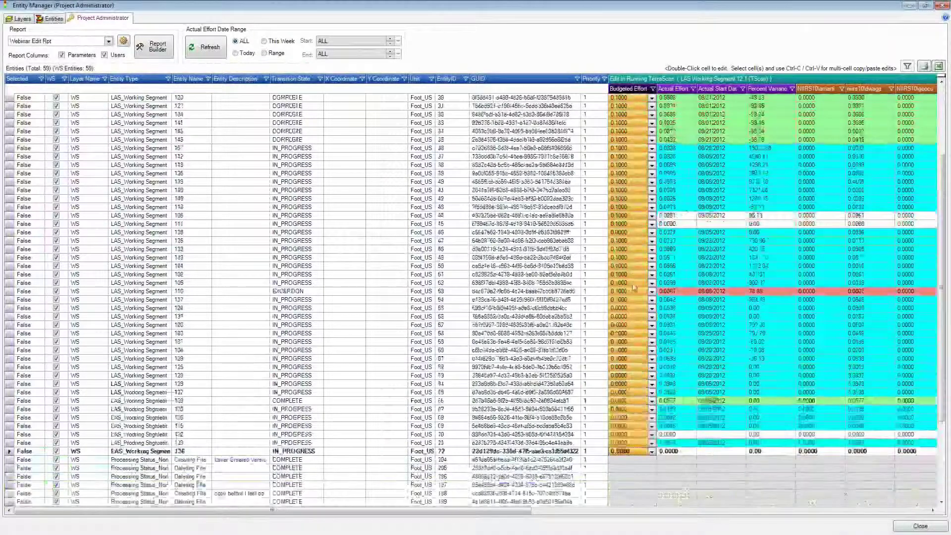
scroll(697, 399, "down", 3)
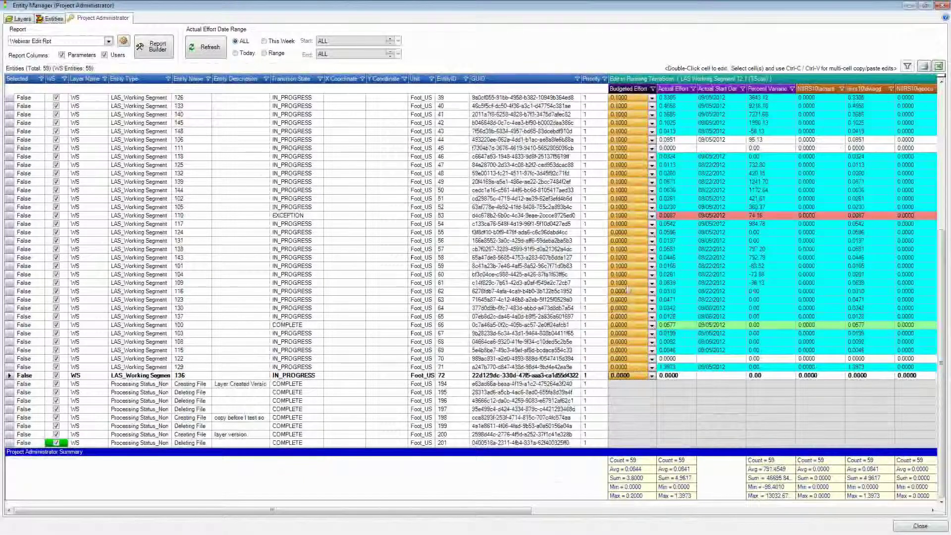
scroll(628, 291, "up", 5)
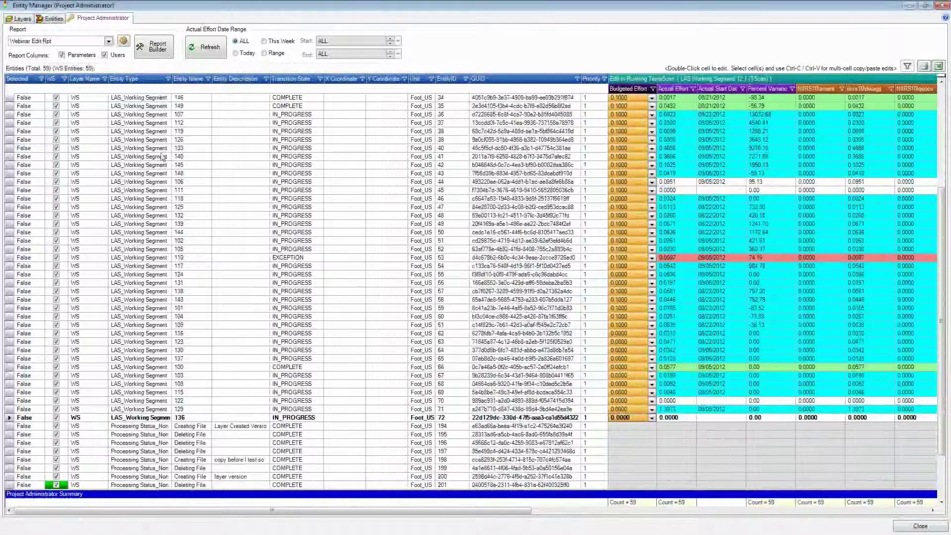
left_click(168, 79)
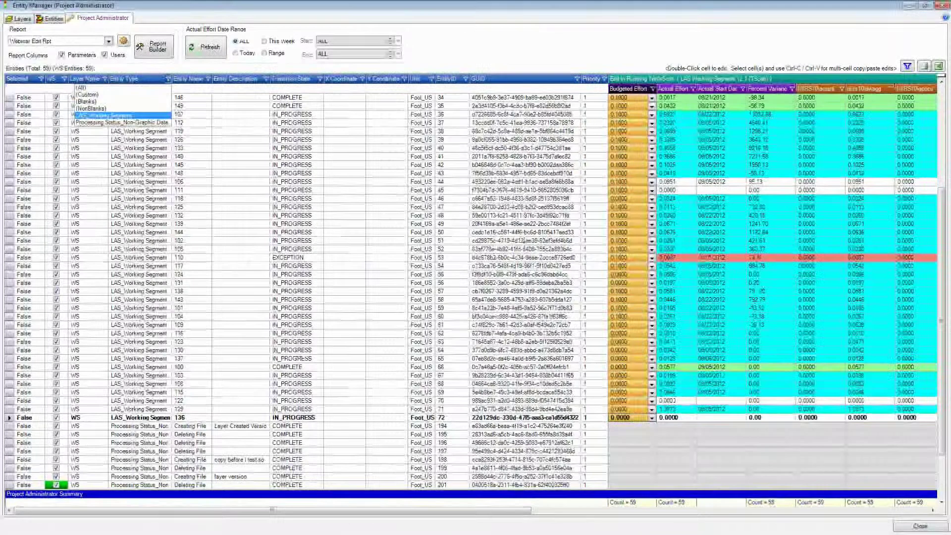
left_click(157, 116)
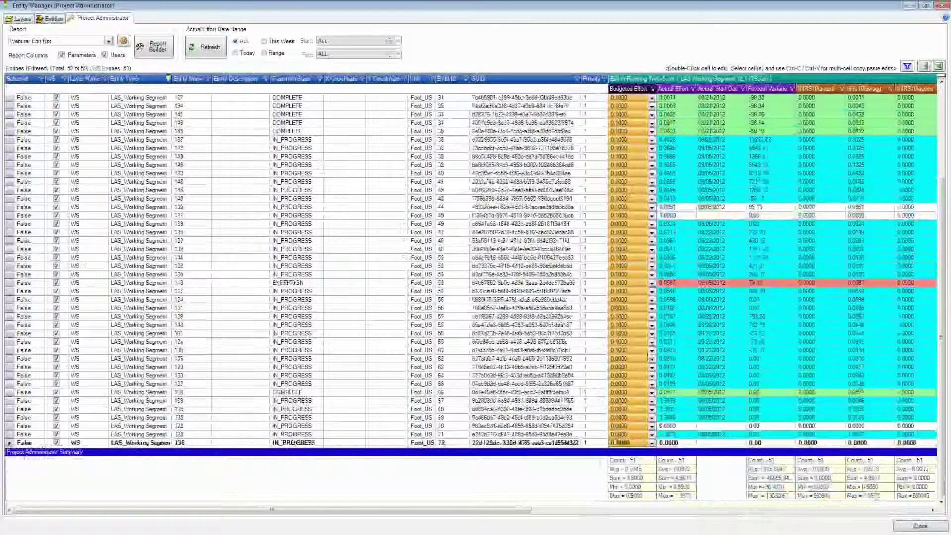
left_click(639, 89)
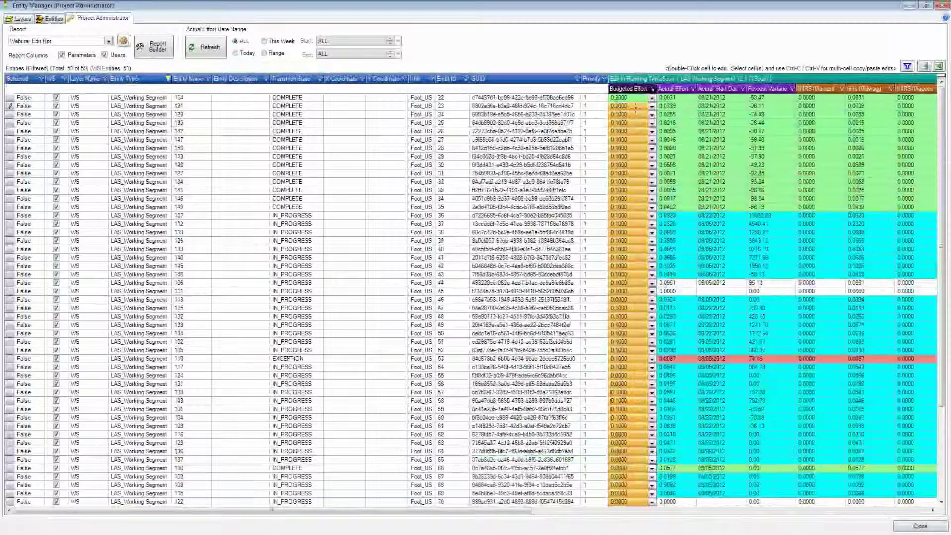
type("0.2000")
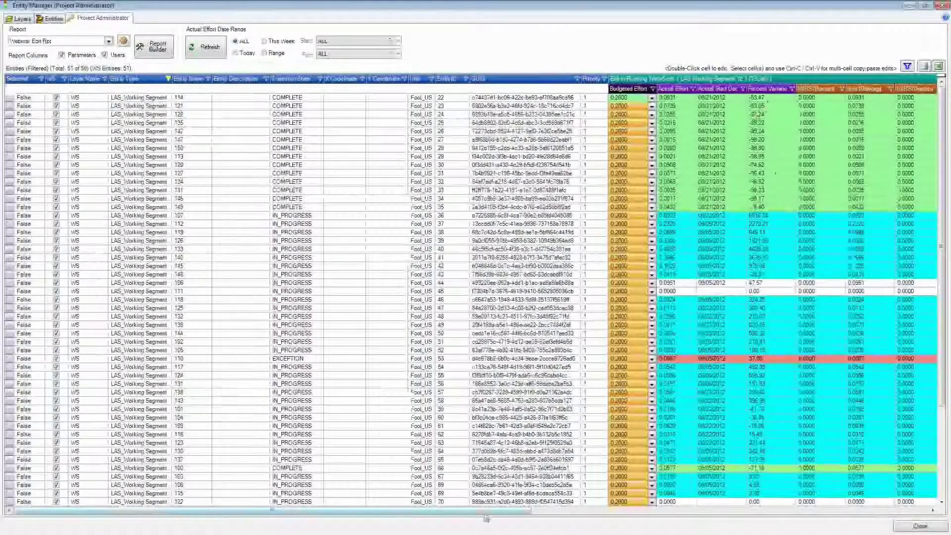
Refresh the report with the Actual Effort Date Range limited to This Week and inspect the first in-progress segment's effort.
left_click_drag(486, 513, 847, 517)
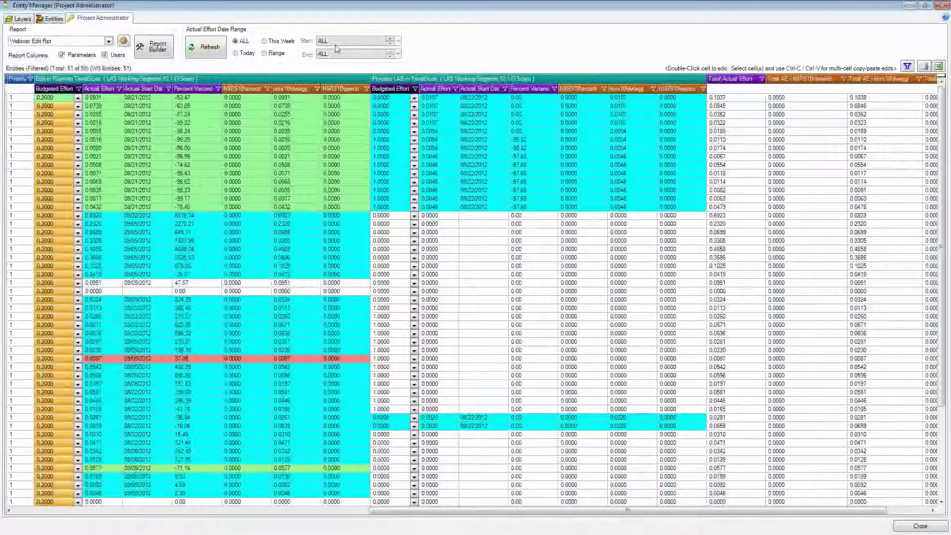
left_click(265, 54)
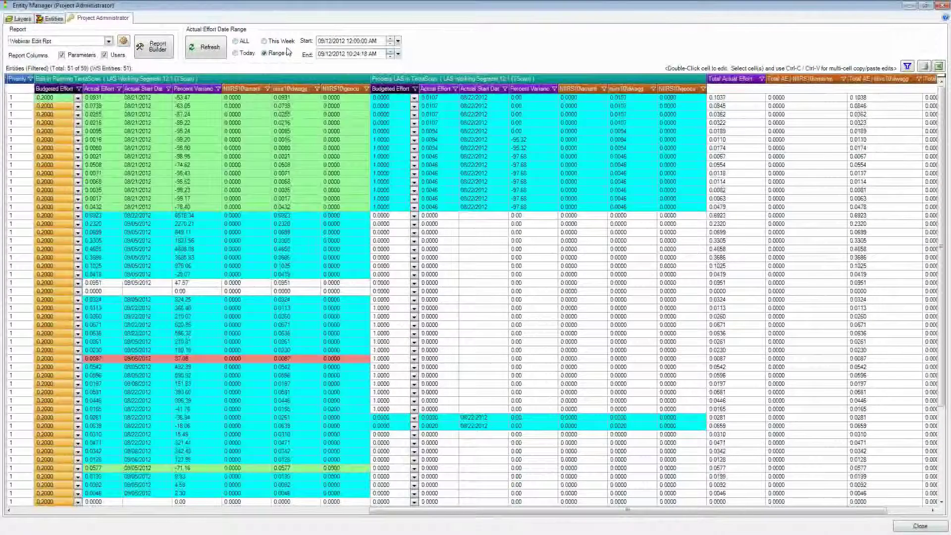
left_click(272, 41)
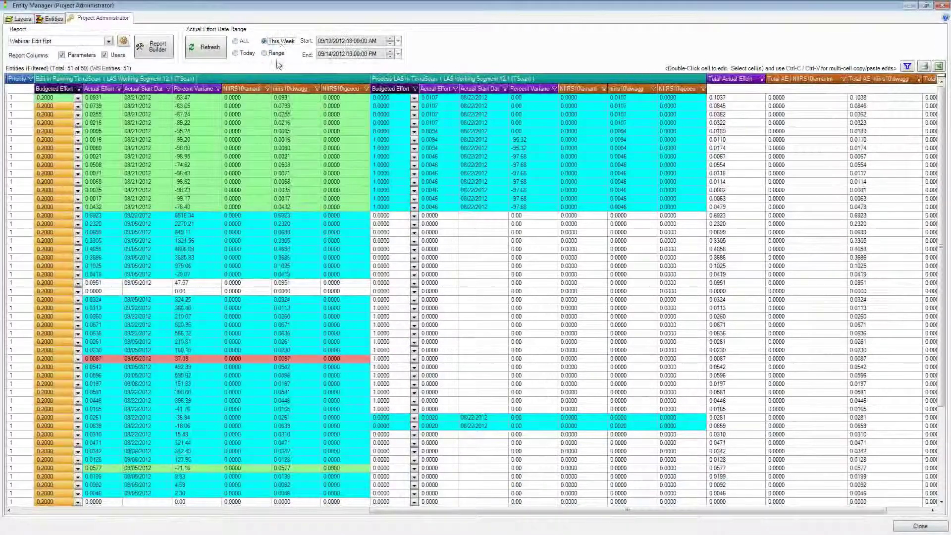
left_click(213, 49)
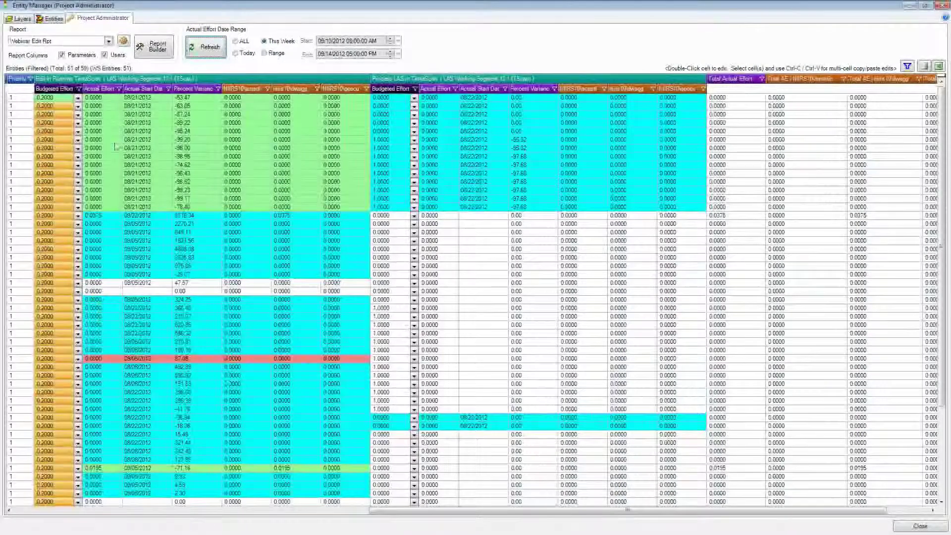
left_click(99, 216)
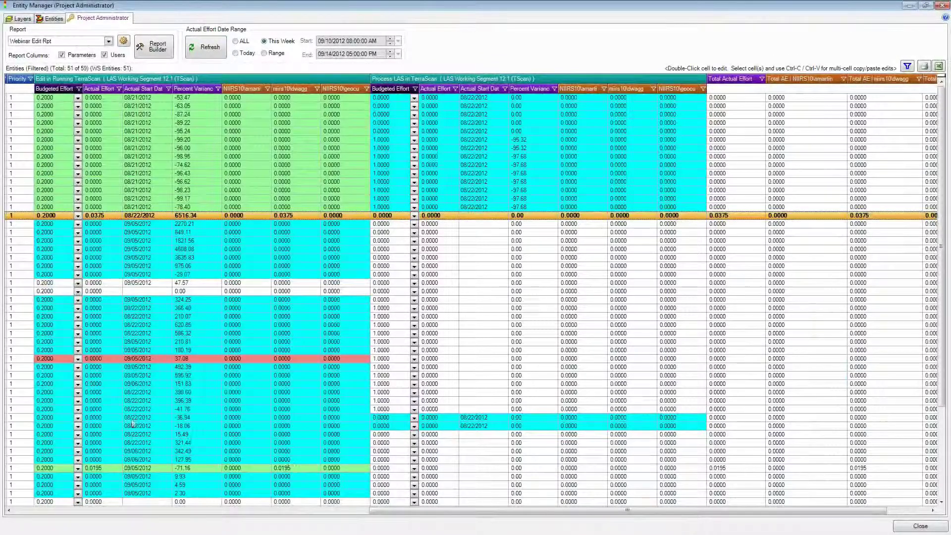
scroll(133, 424, "down", 2)
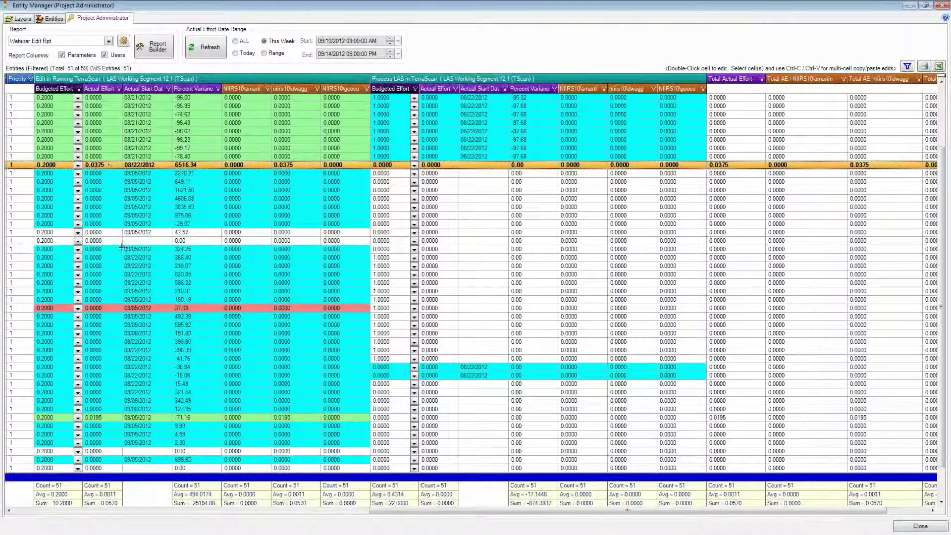
Filter the Actual Effort column under Edit in Running TerraScan with a custom condition of Greater than 0.
scroll(149, 173, "up", 2)
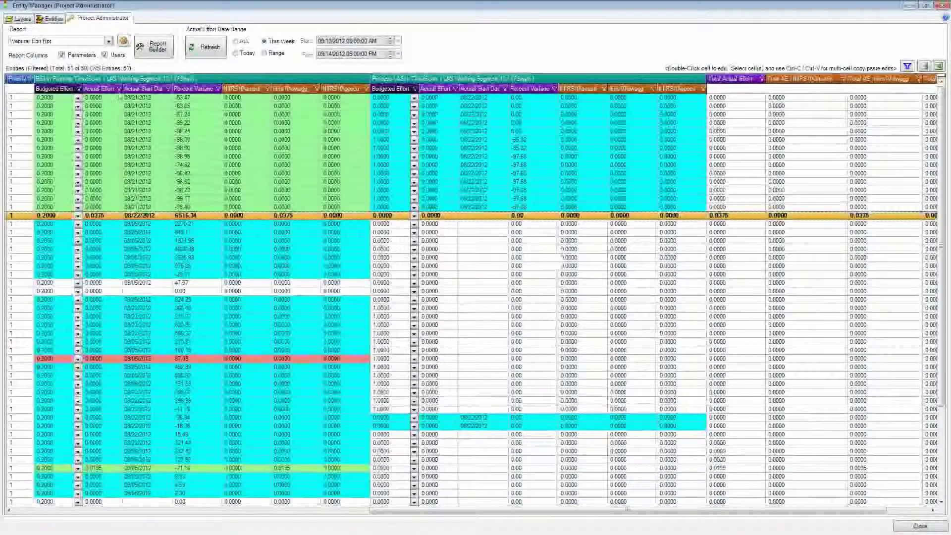
left_click(119, 90)
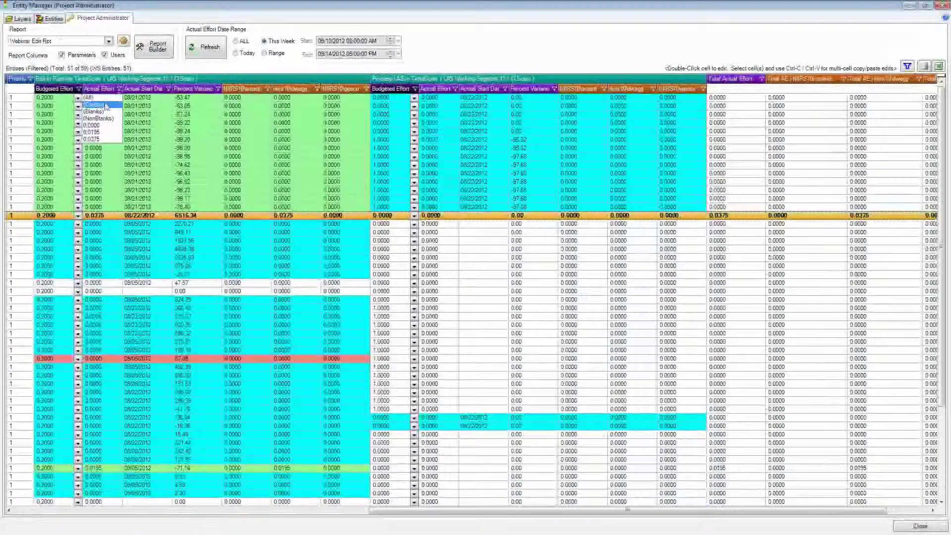
left_click(95, 105)
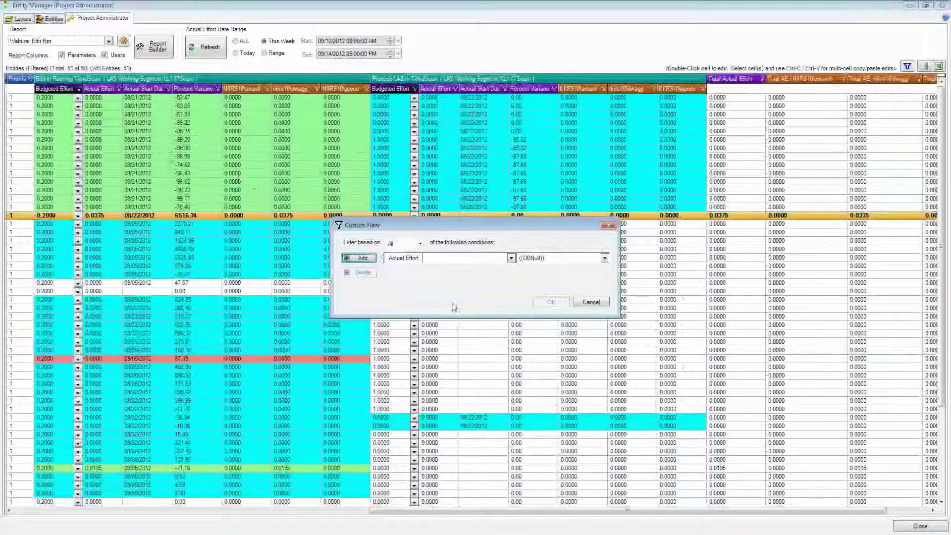
left_click(511, 258)
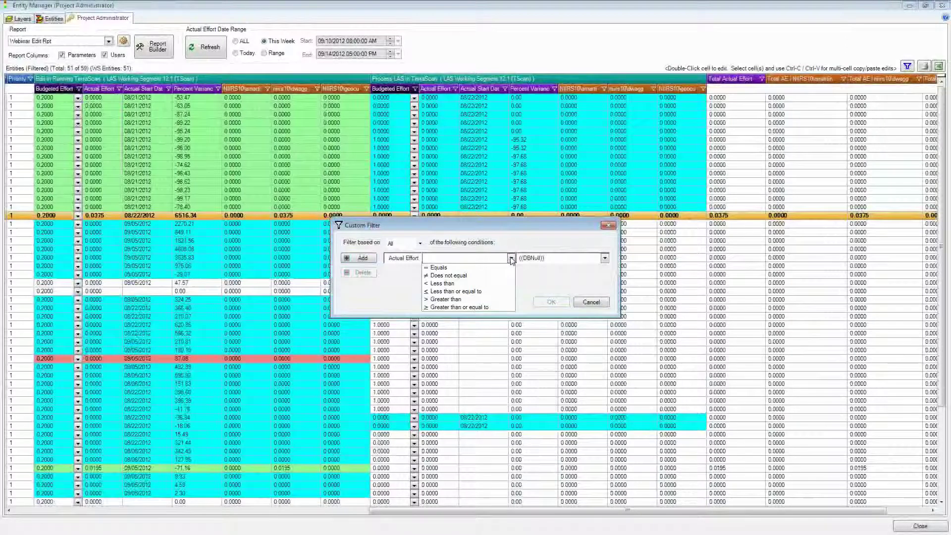
left_click(496, 300)
left_click(556, 258)
type("0")
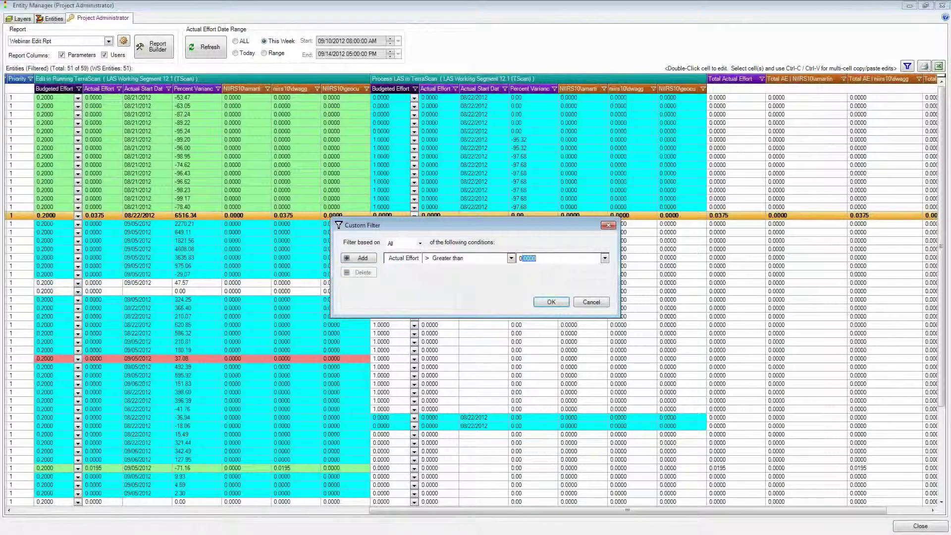
left_click(546, 303)
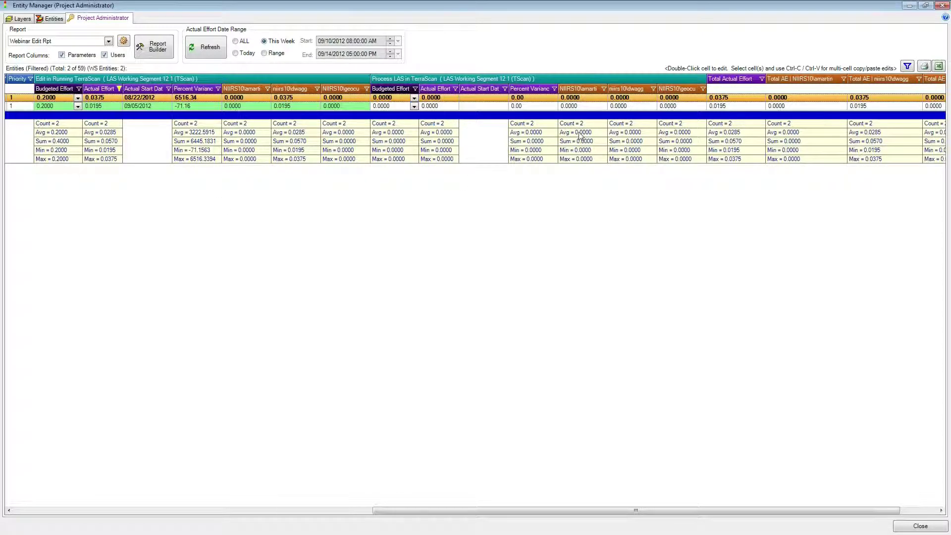
Start exporting the filtered report to an Excel 97-2003 workbook and choose C:\Temp as the destination folder.
left_click(940, 66)
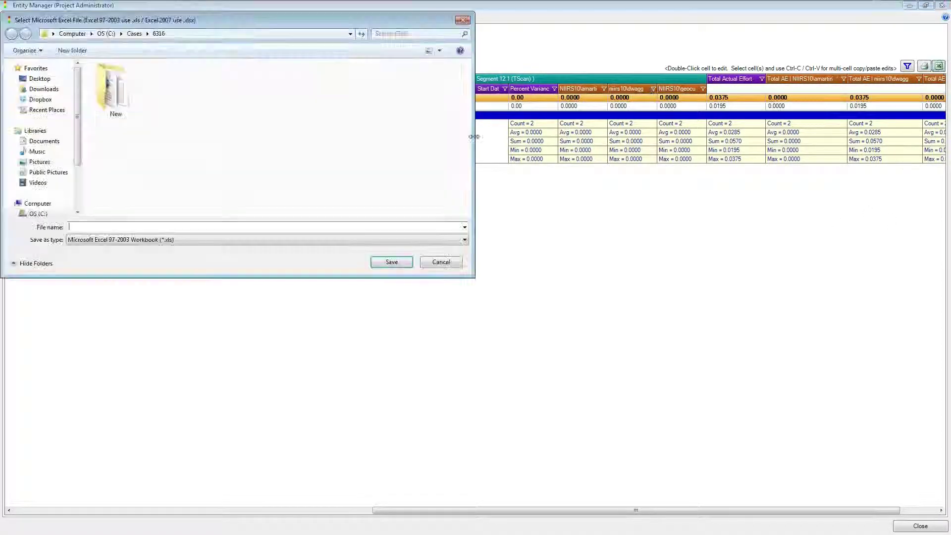
left_click(109, 33)
scroll(113, 149, "down", 5)
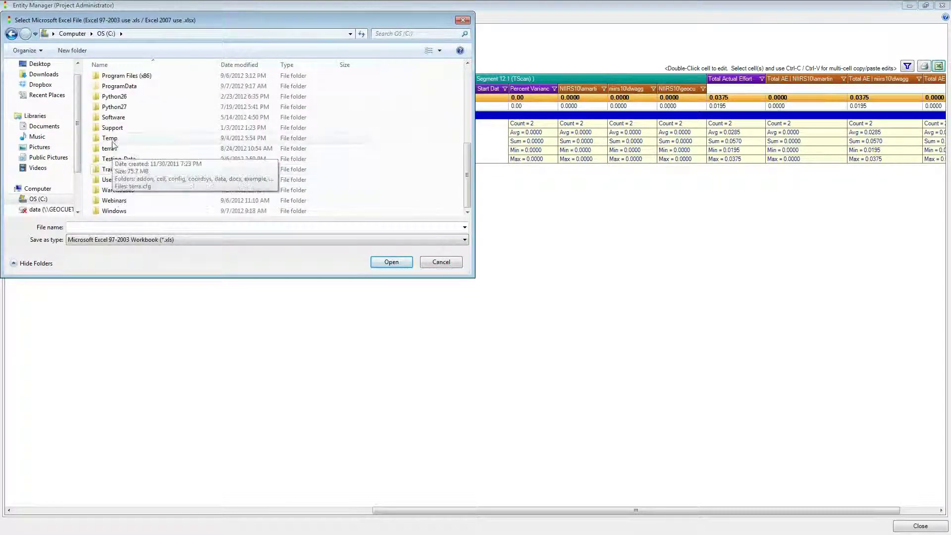
double_click(111, 140)
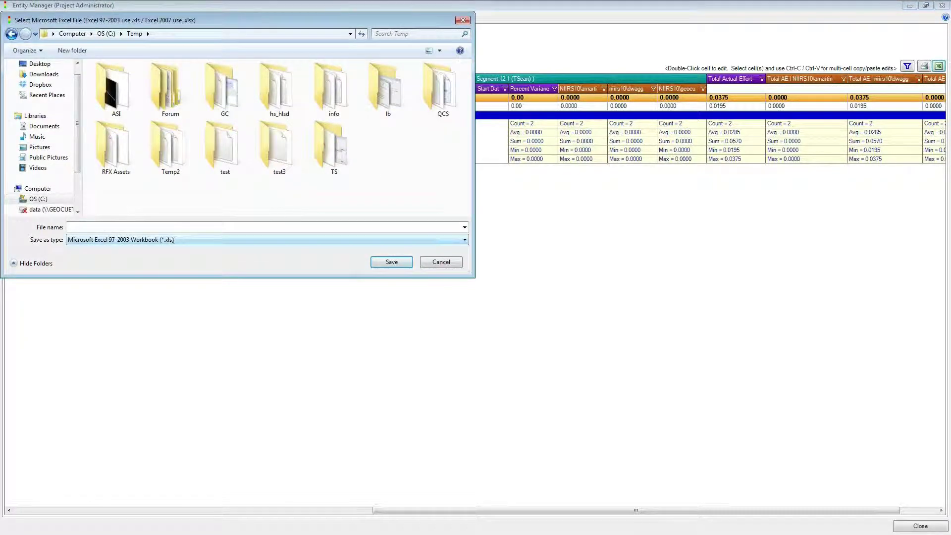
Name the exported workbook rpt_this_week and save it.
type("rpt+")
key("BackSpace")
type("_")
key("Left")
key("Left")
key("Left")
key("Left")
key("Left")
key("Delete")
type("s")
left_click(391, 262)
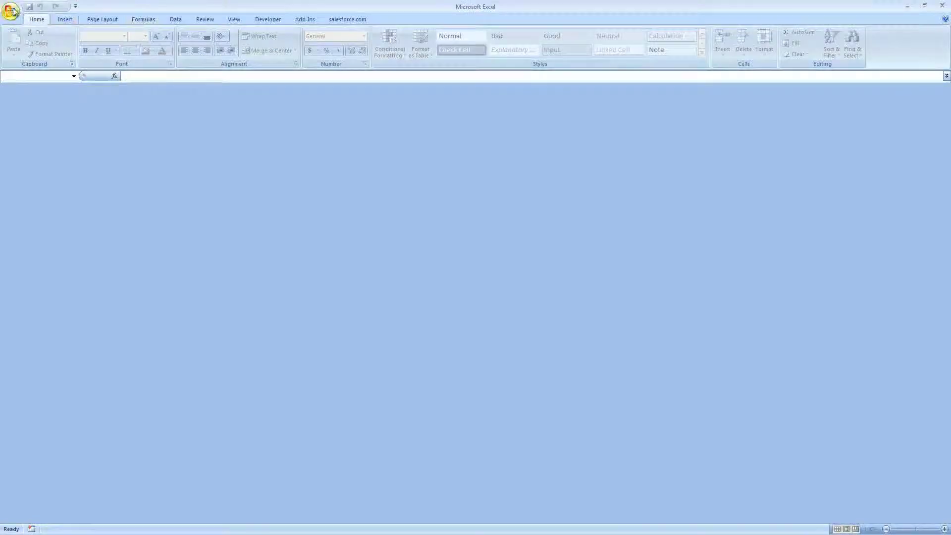
Open rpt_this_week.xls from C:\Temp in Excel.
left_click(10, 10)
left_click(20, 53)
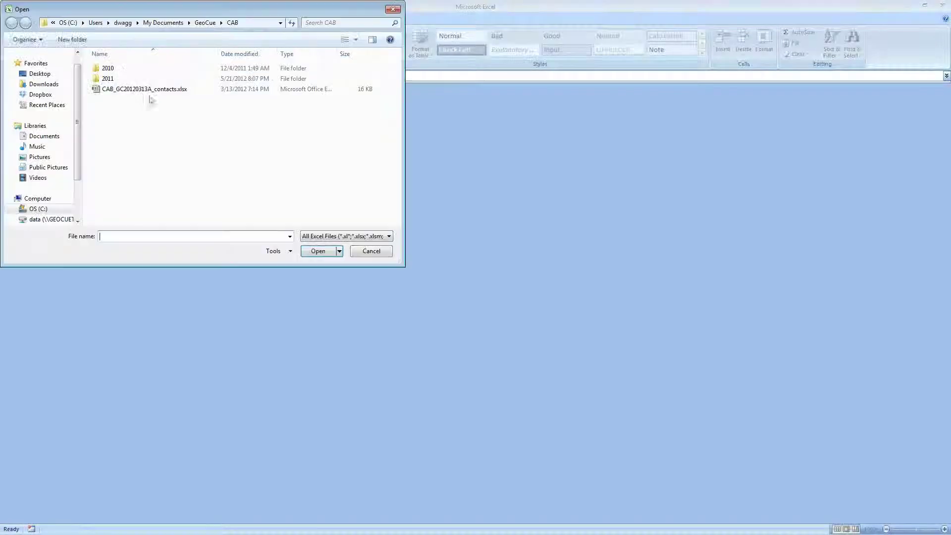
left_click(82, 22)
left_click(76, 22)
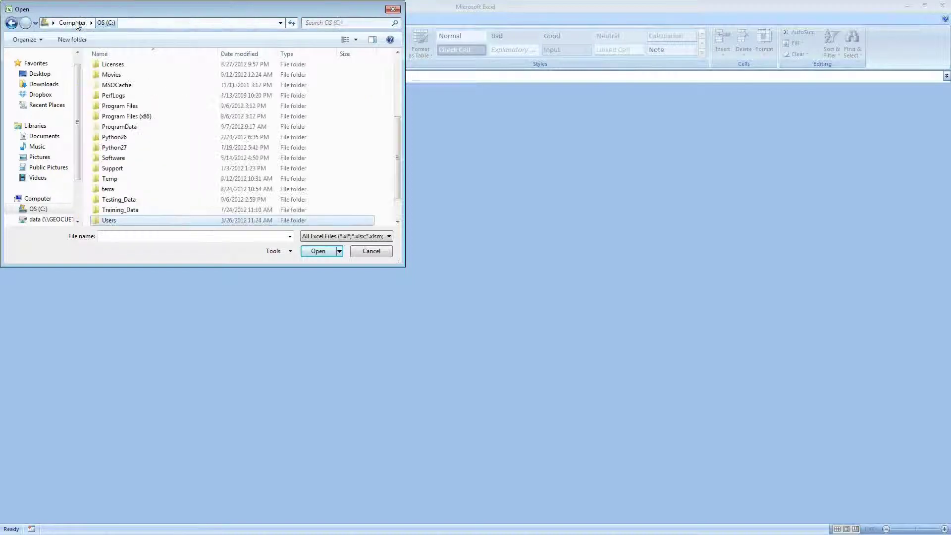
double_click(112, 180)
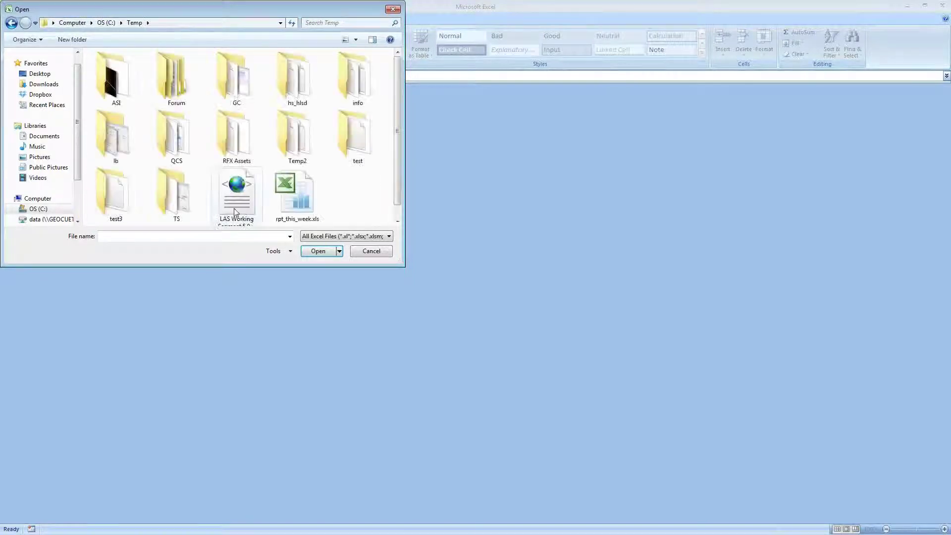
left_click(237, 186)
left_click(302, 190)
left_click(318, 250)
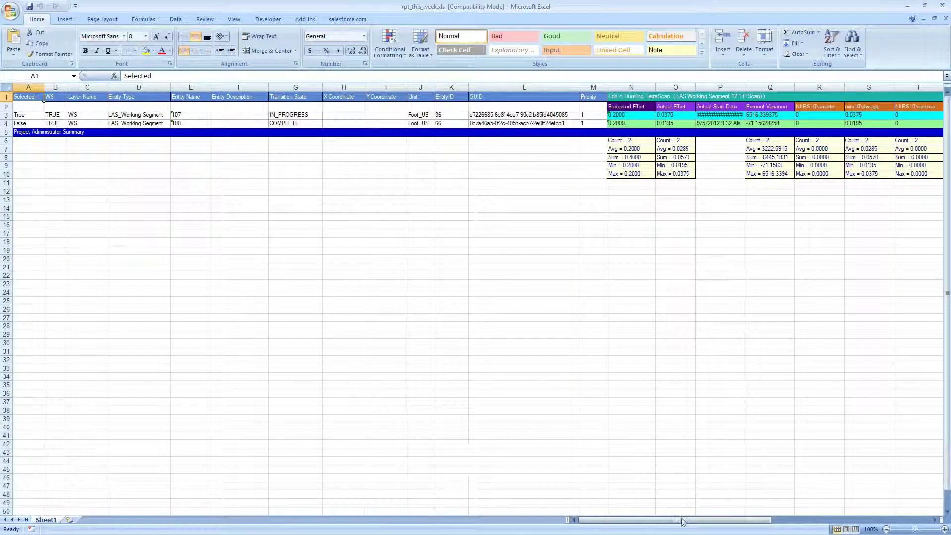
Examine the exported sheet's per-user effort columns, total effort columns and the summary rows beneath them.
left_click_drag(679, 524, 793, 526)
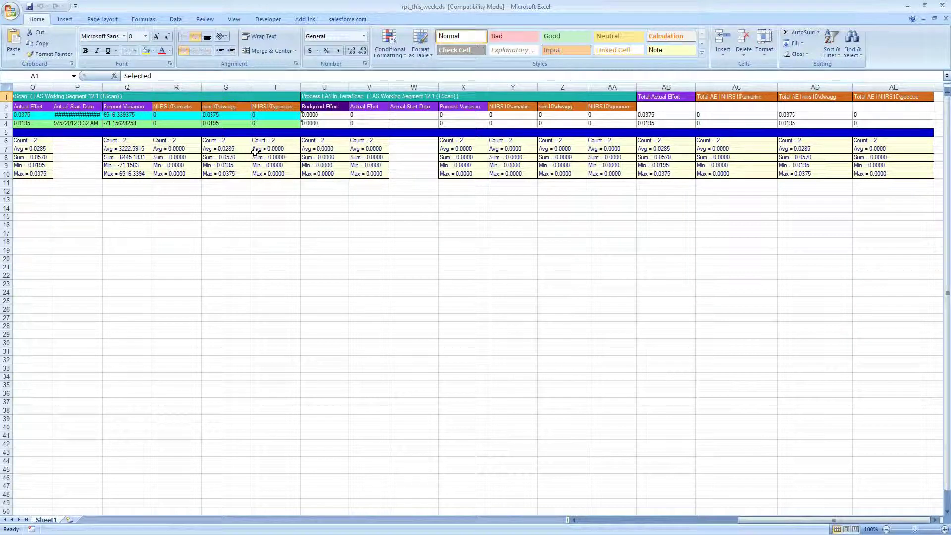
left_click(158, 191)
left_click(158, 157)
left_click(158, 141)
left_click(158, 183)
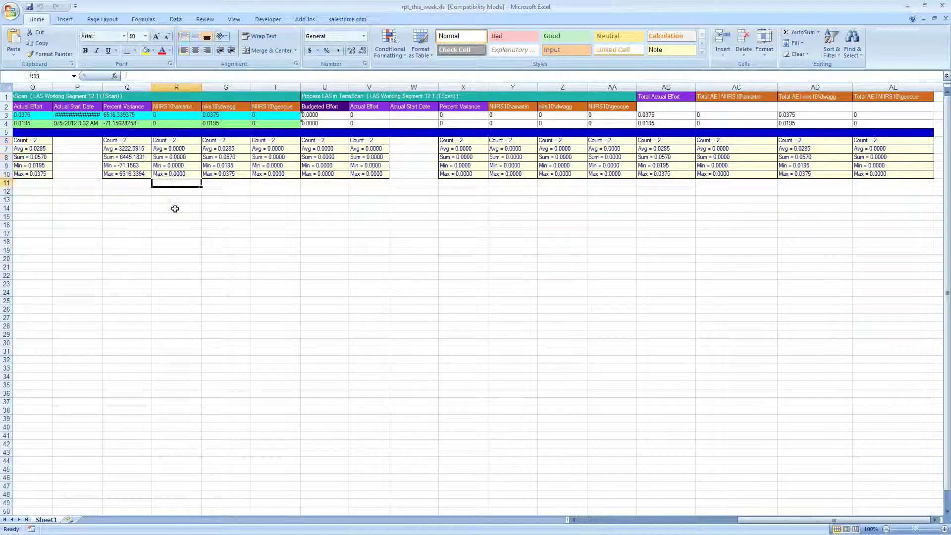
left_click(158, 200)
left_click(141, 192)
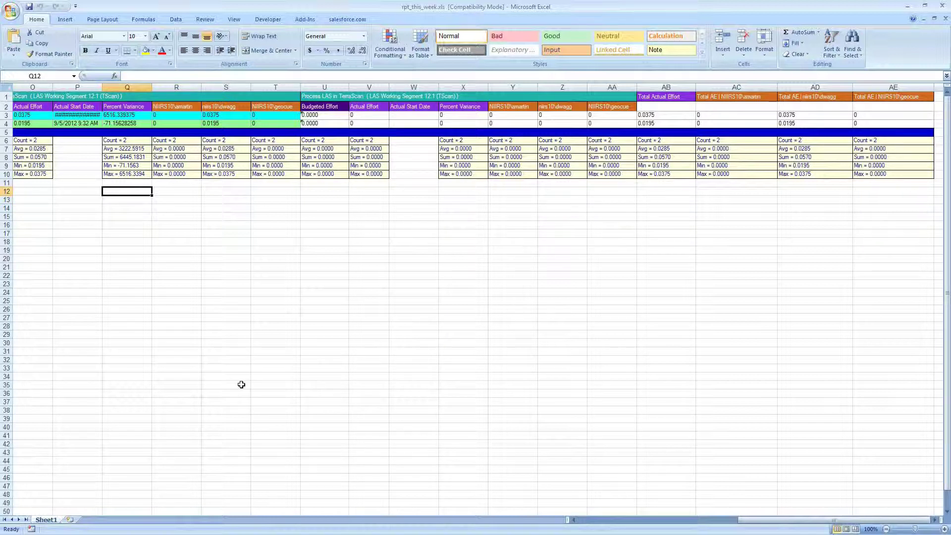
Switch back to the Entity Manager and clear the filter on the Edit in Running TerraScan Actual Effort column.
key("alt+Tab")
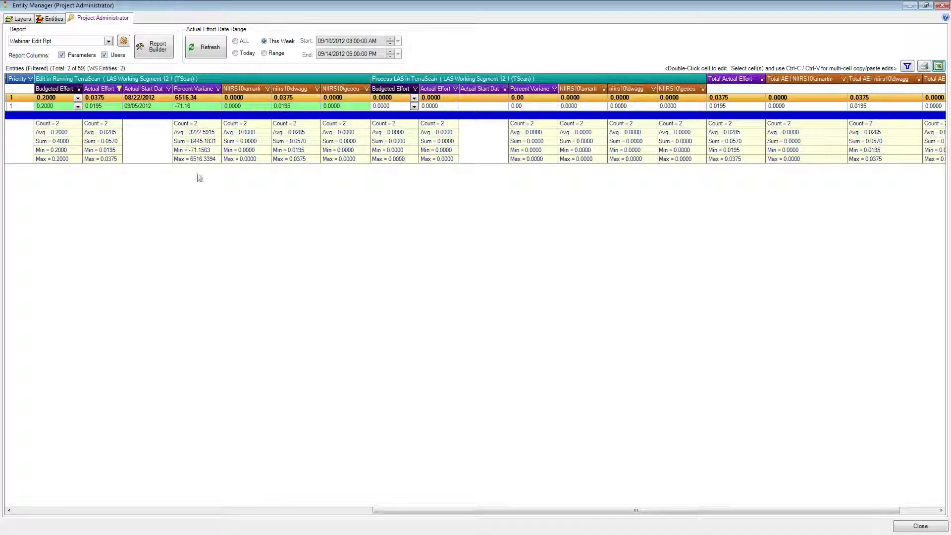
left_click(119, 89)
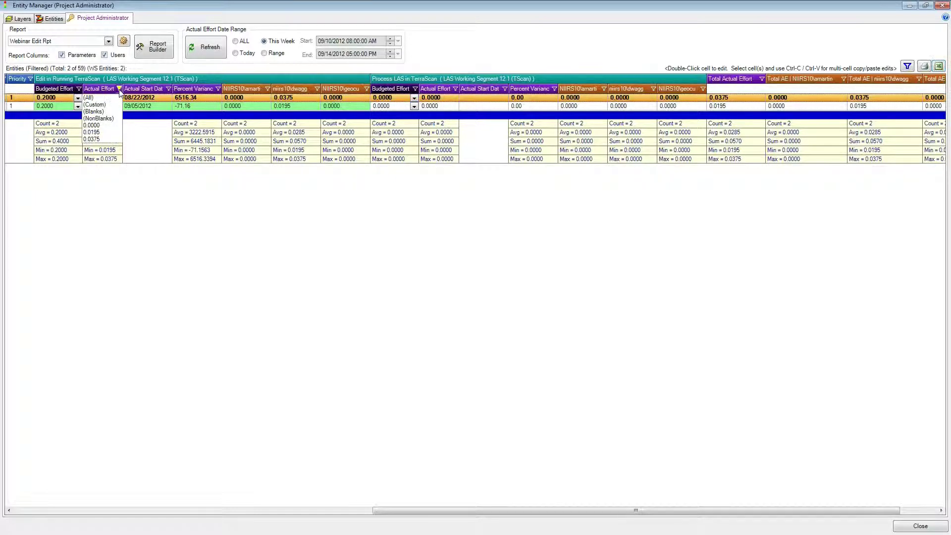
key("Return")
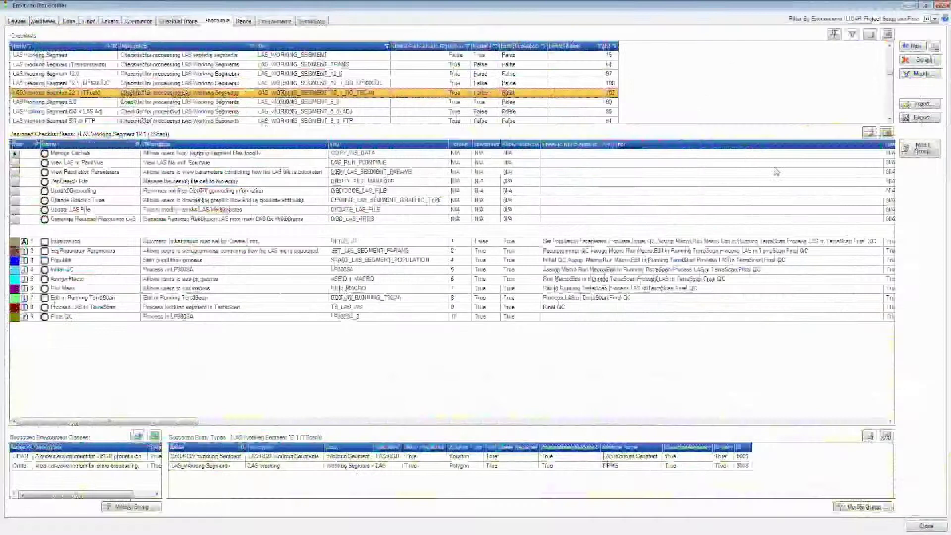
Try enabling auto budgeted effort for the Edit in Running TerraScan checklist step, with type Multiplier, value 1 and units Mile.
left_click(921, 148)
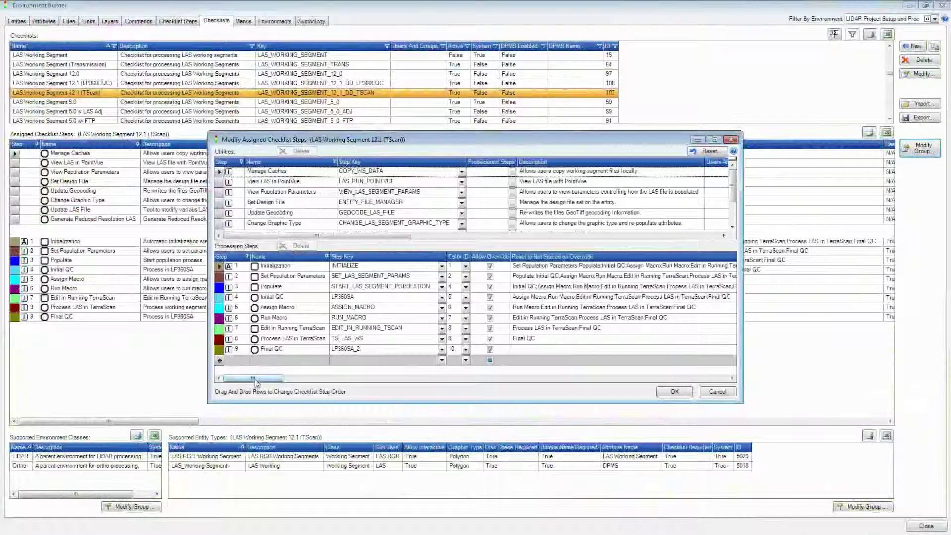
left_click_drag(254, 379, 635, 378)
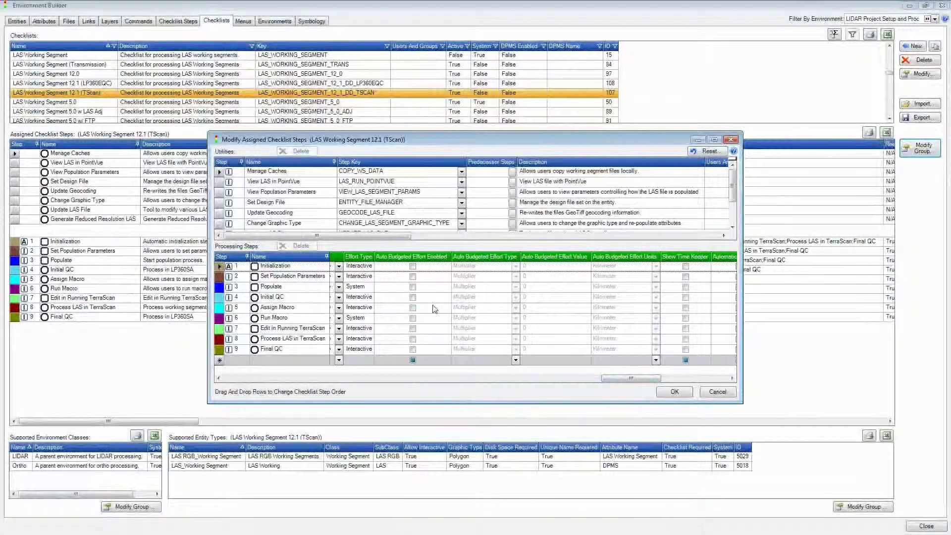
left_click(413, 329)
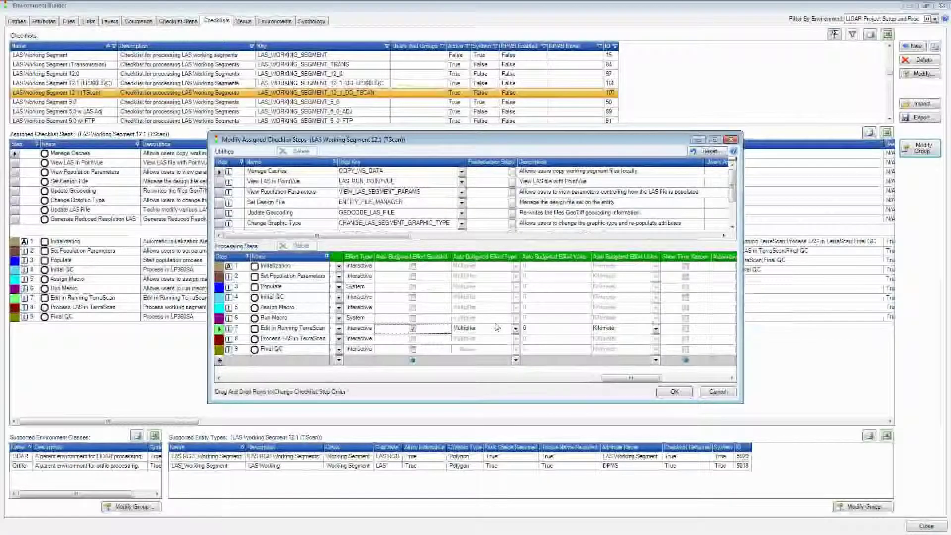
left_click(526, 328)
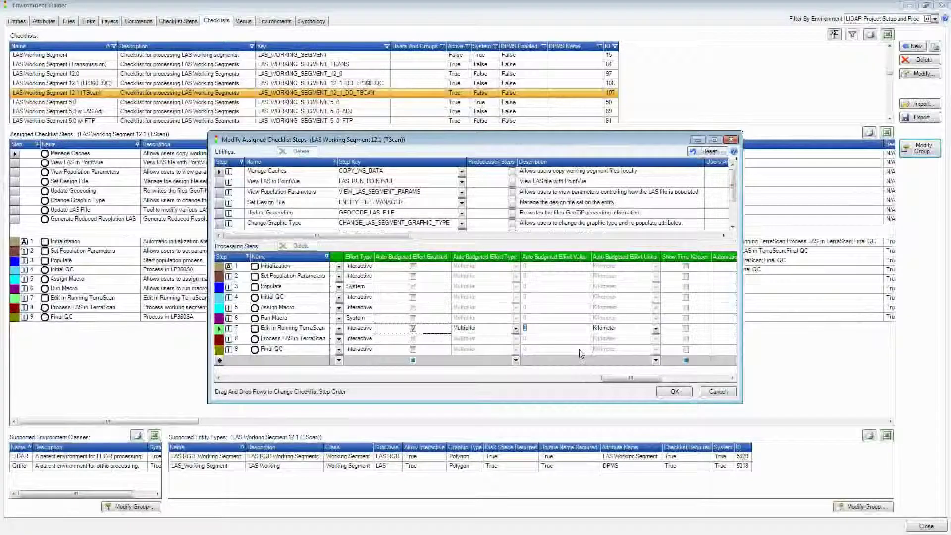
type("1")
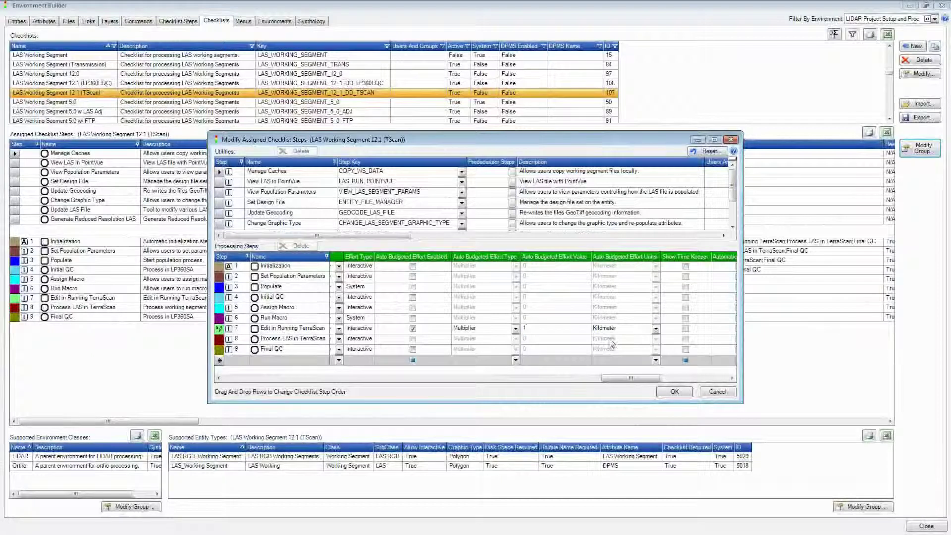
left_click(638, 329)
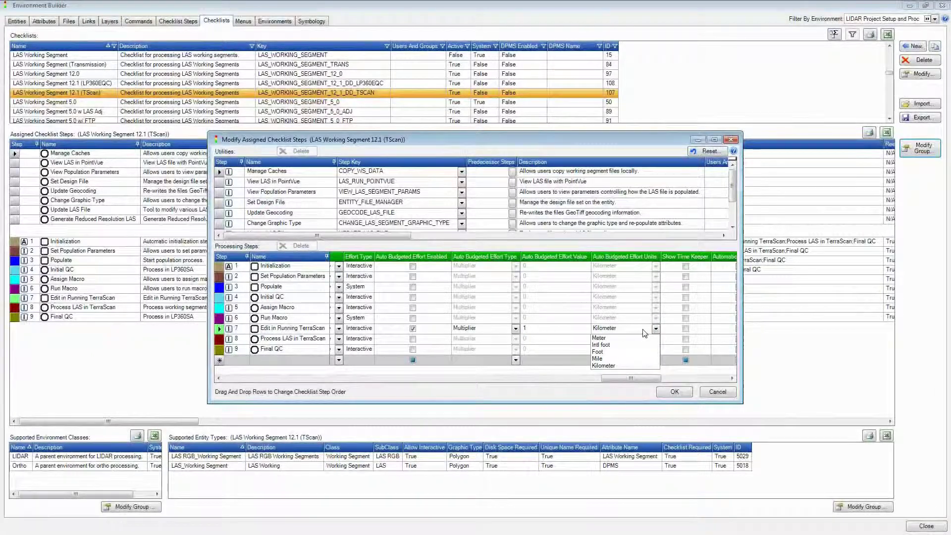
left_click(636, 358)
left_click_drag(636, 379, 652, 380)
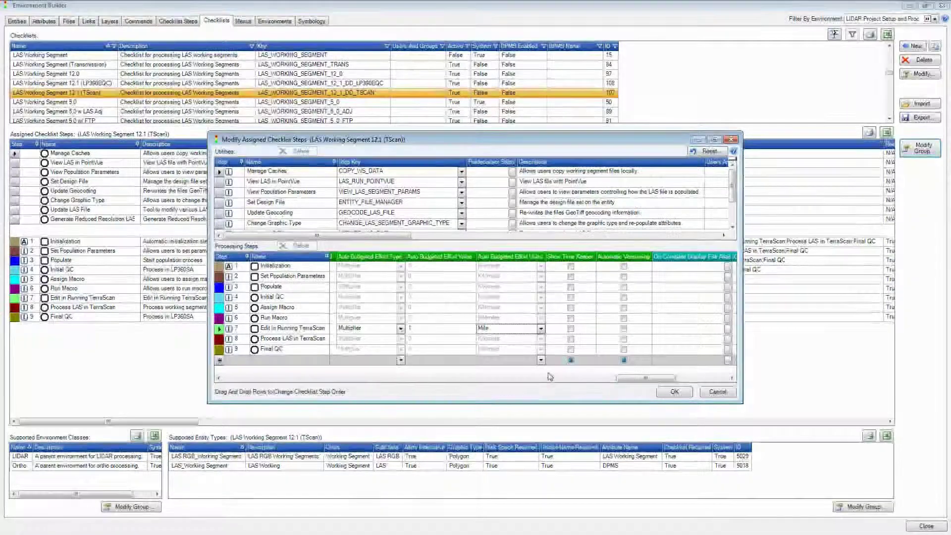
left_click(711, 393)
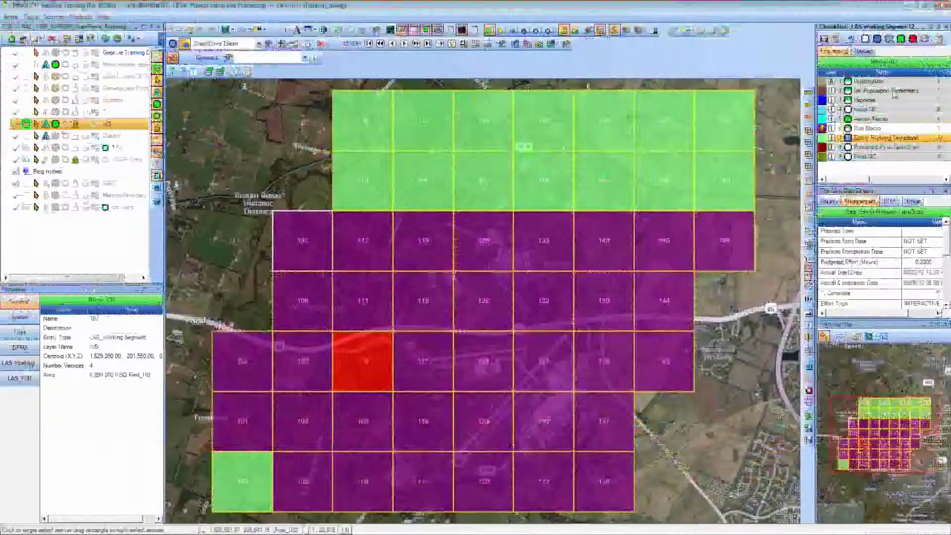
Close the Entity Manager, saving the changes made to the Webinar Edit Rpt report.
left_click(940, 6)
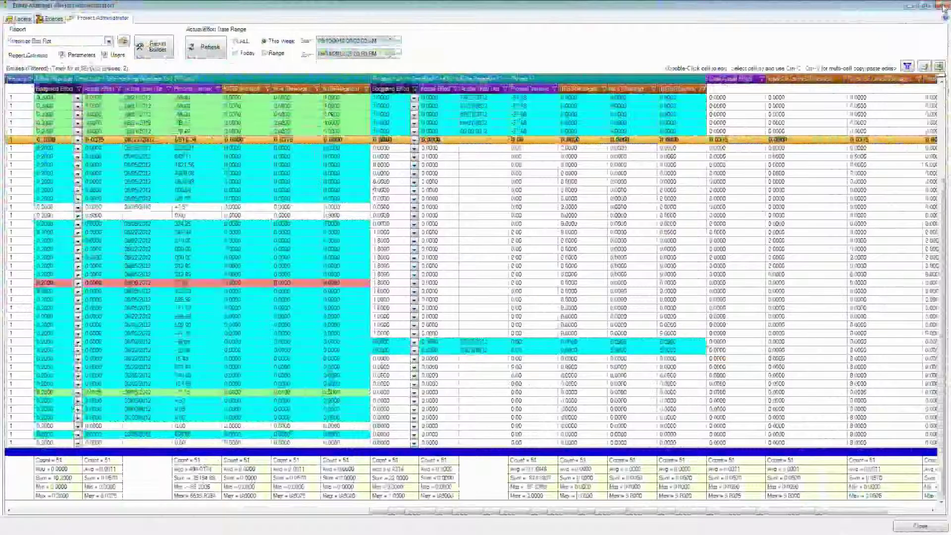
left_click(910, 529)
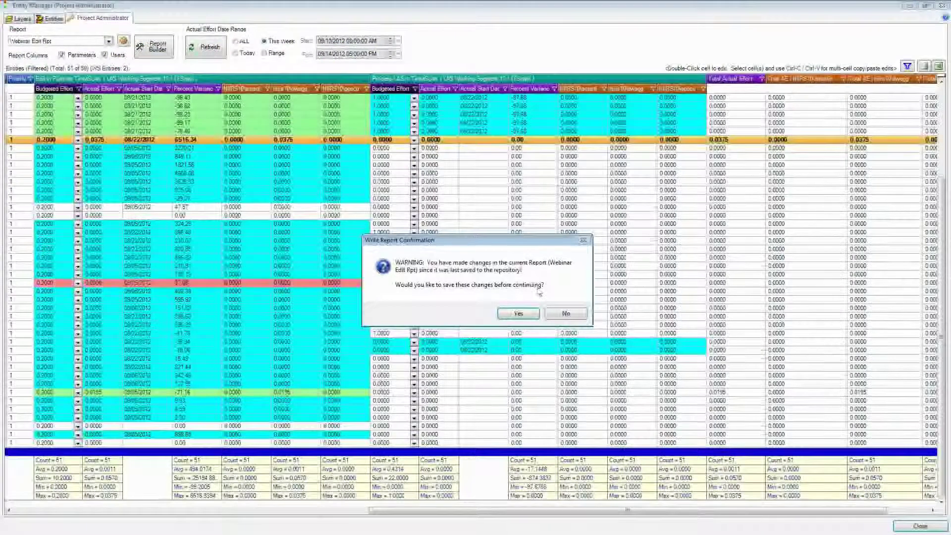
left_click(531, 314)
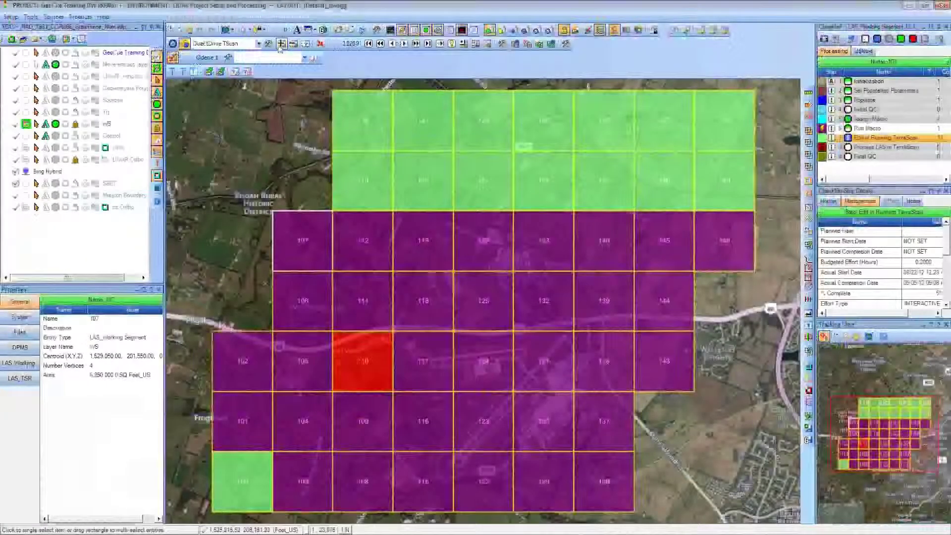
Clear the WS layer's queue and open working segments, including 111, from the map in TerraScan through DirectDrive TScan.
left_click(307, 43)
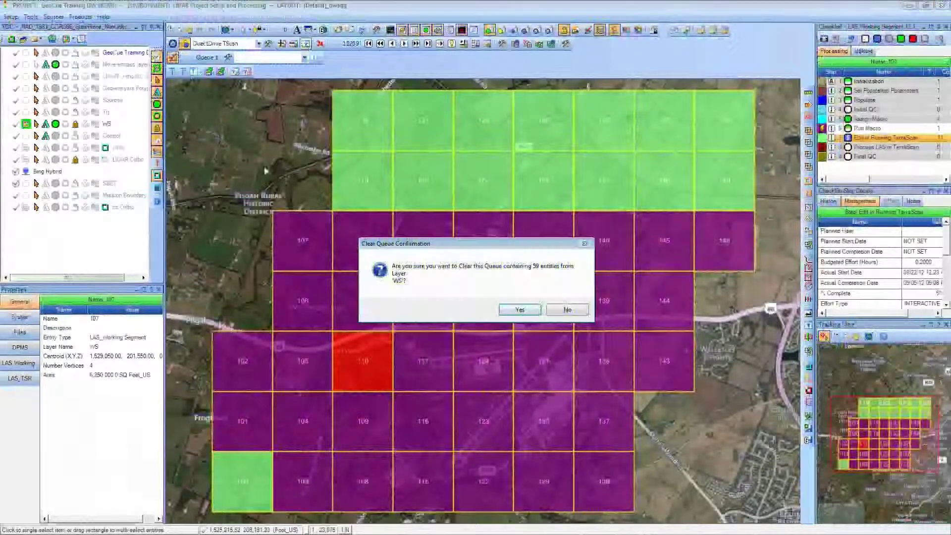
left_click(520, 309)
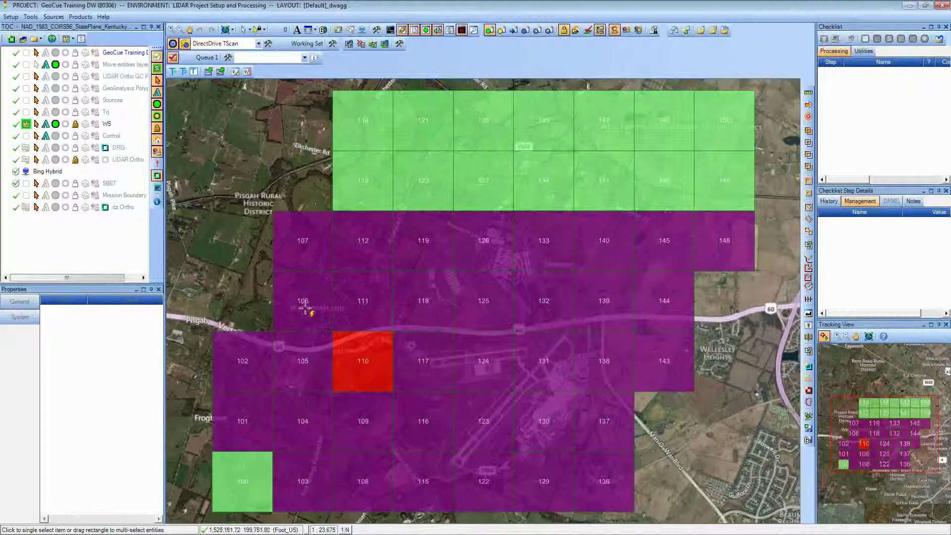
left_click(378, 308)
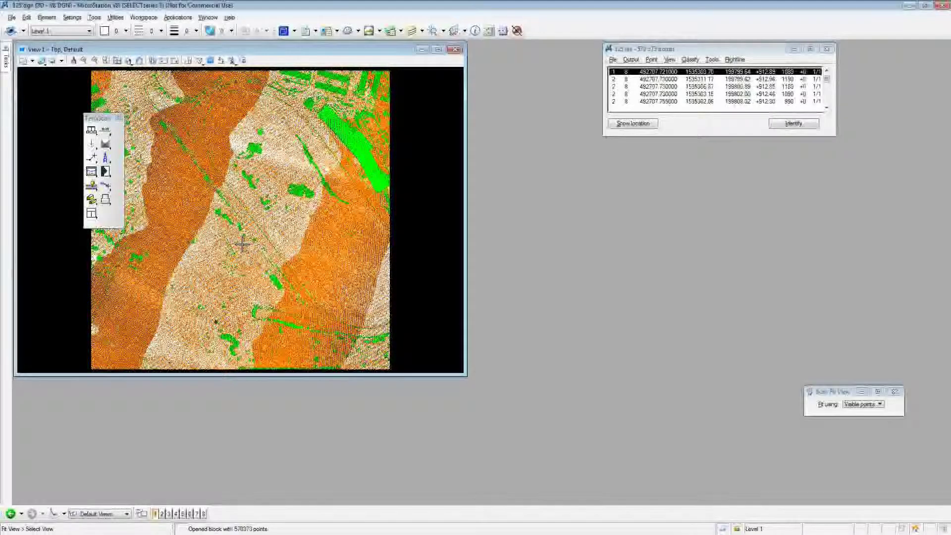
key("alt+Tab")
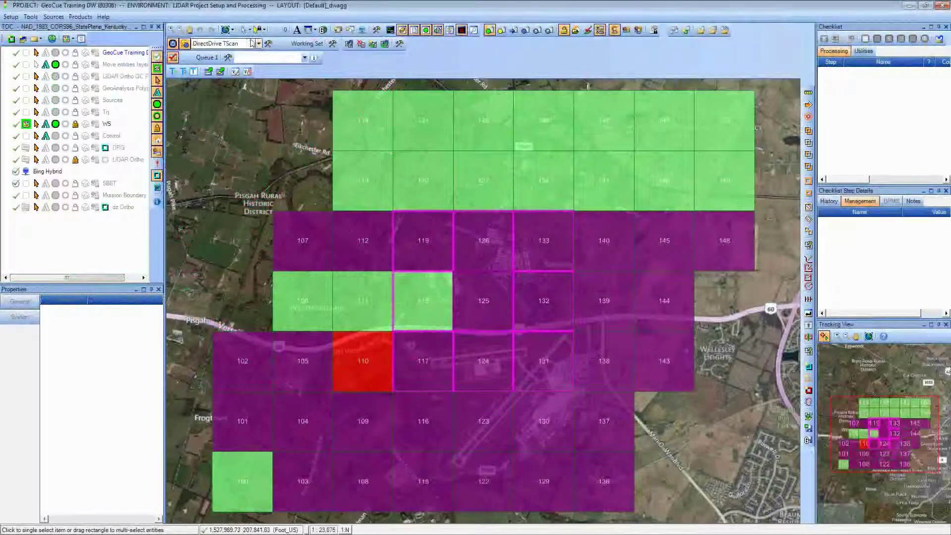
Switch the DirectDrive entity removal mode to manual and remove segment 125 from TerraScan with its checklist step status as Complete.
left_click(208, 72)
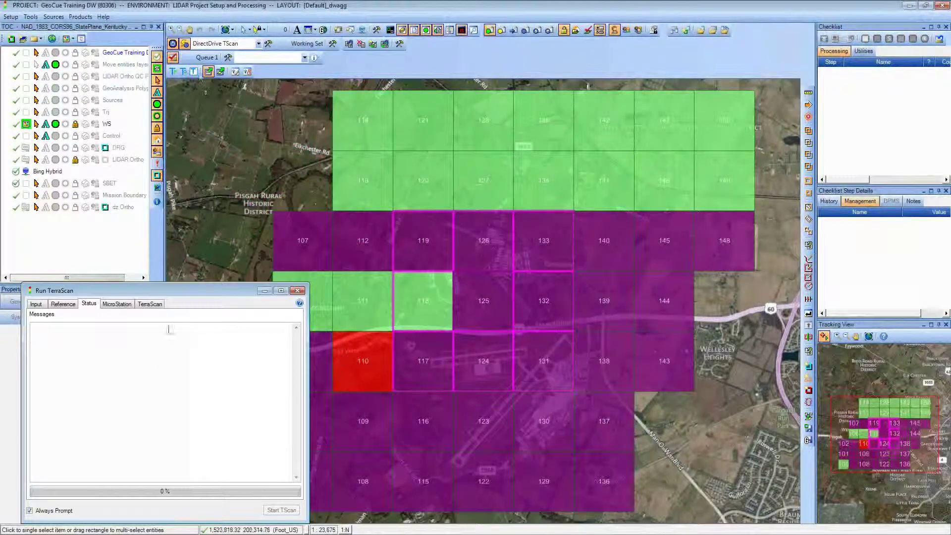
left_click(220, 72)
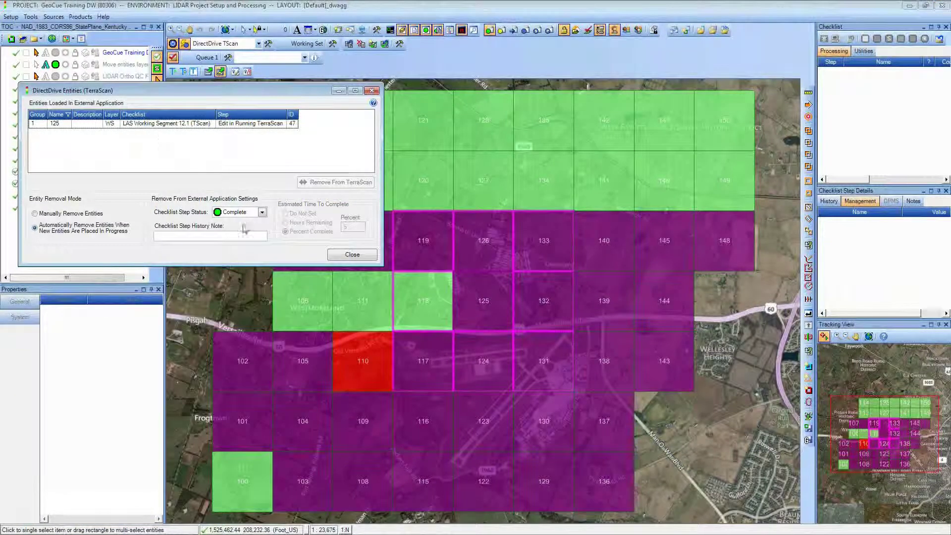
left_click(90, 215)
left_click(172, 125)
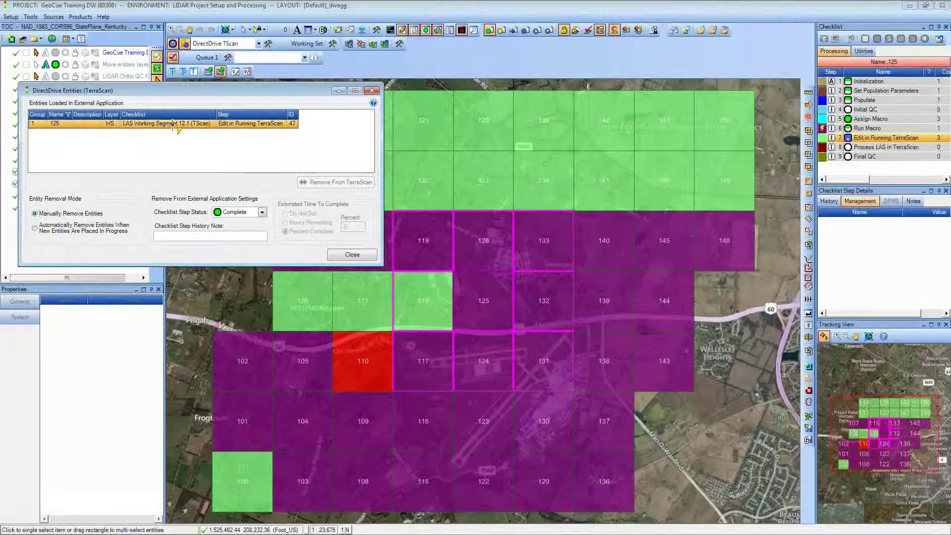
left_click(303, 183)
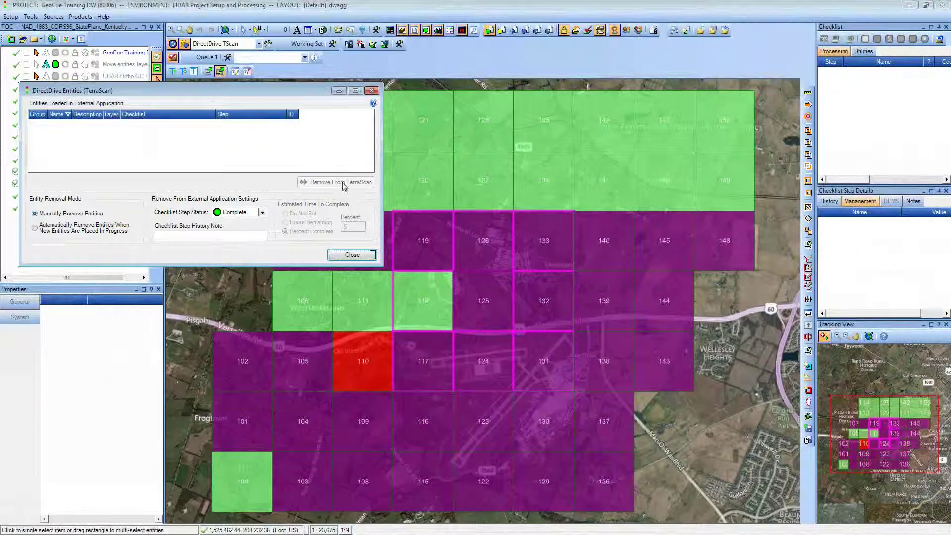
left_click(220, 72)
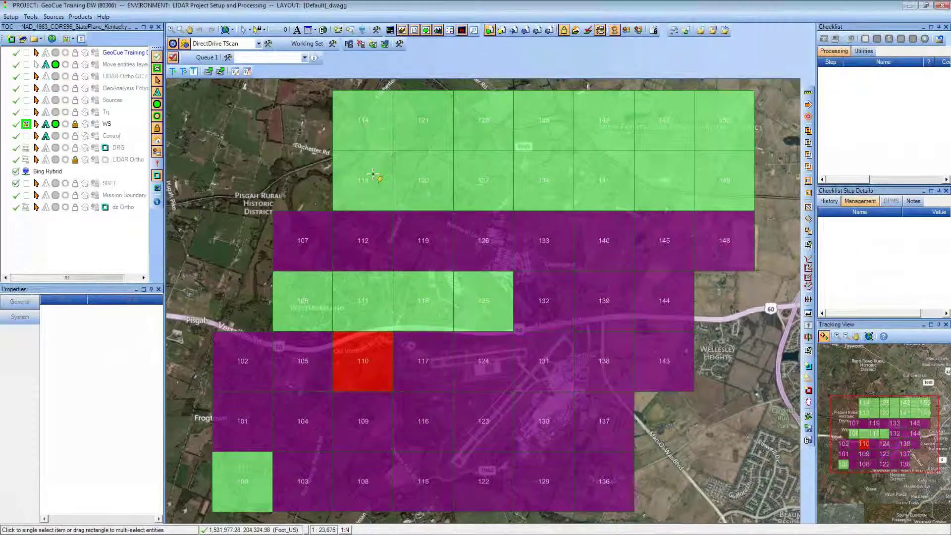
Open the Entity Manager for the WS layer, filtering entities by the layers selected in the TOC.
left_click(11, 17)
left_click(24, 88)
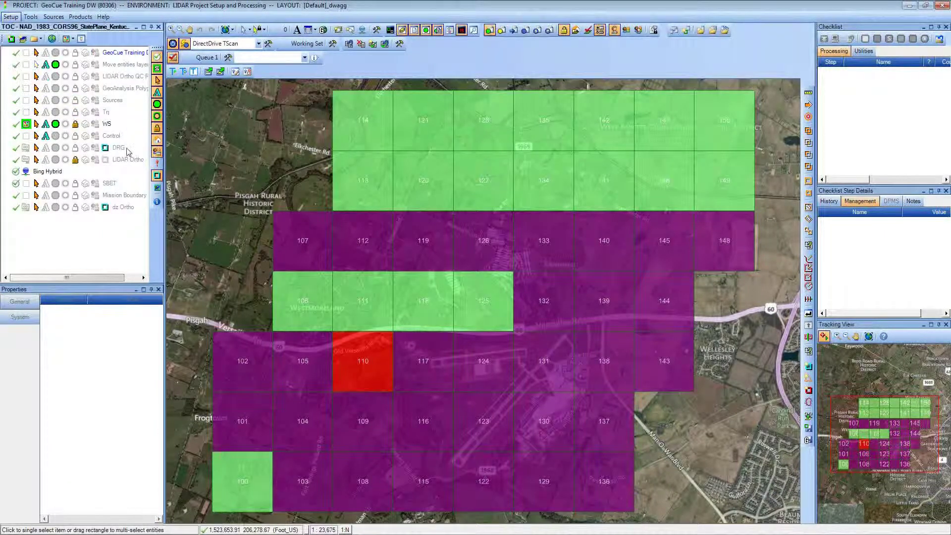
left_click(109, 124)
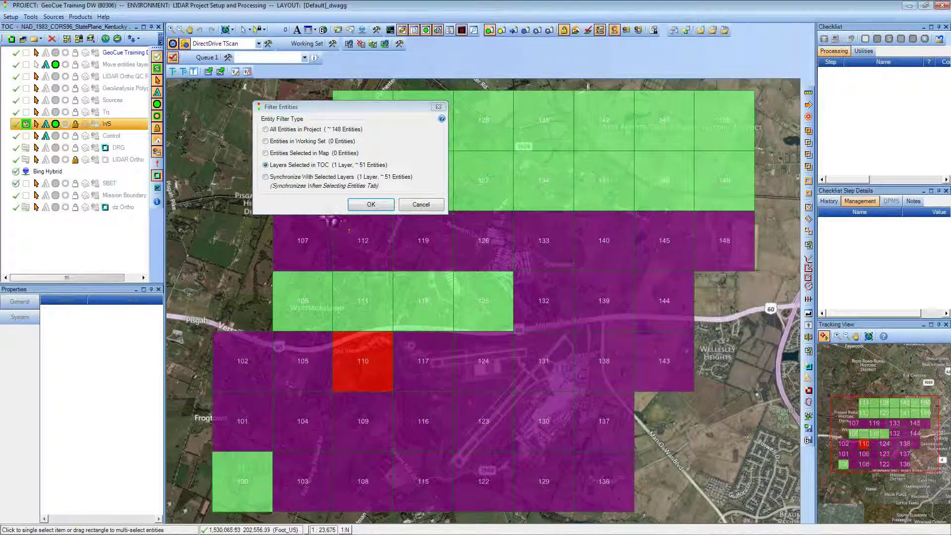
left_click(359, 205)
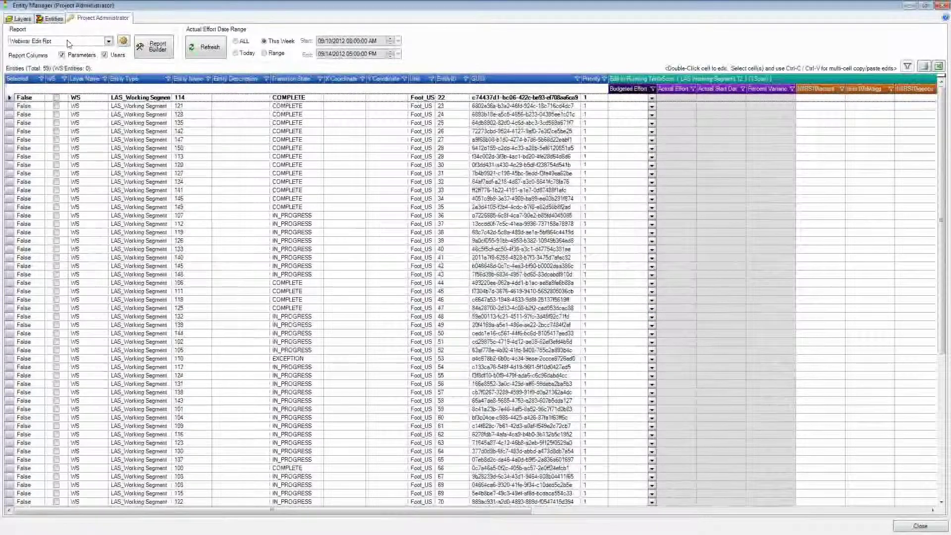
Load the Webinar Edit Rpt report and refresh its actual effort for this week.
left_click(108, 41)
left_click(105, 48)
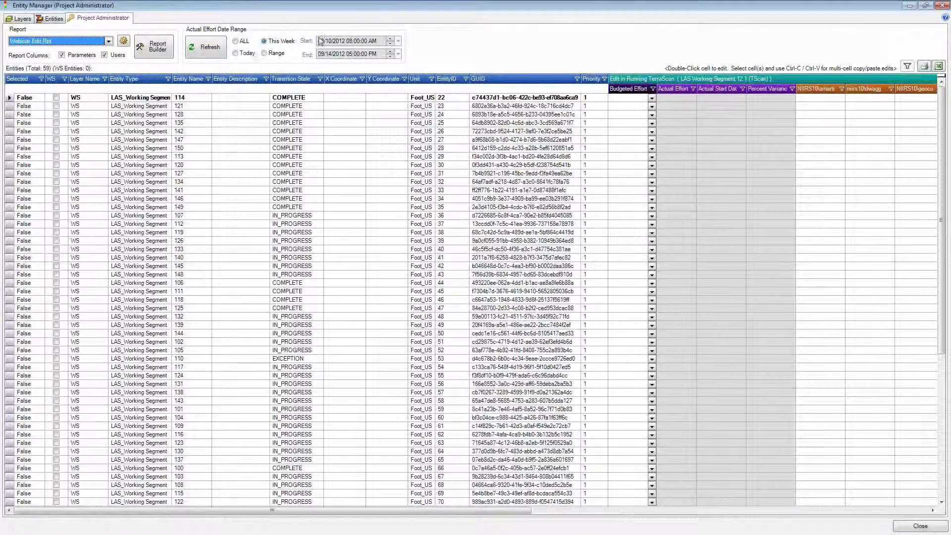
left_click(208, 48)
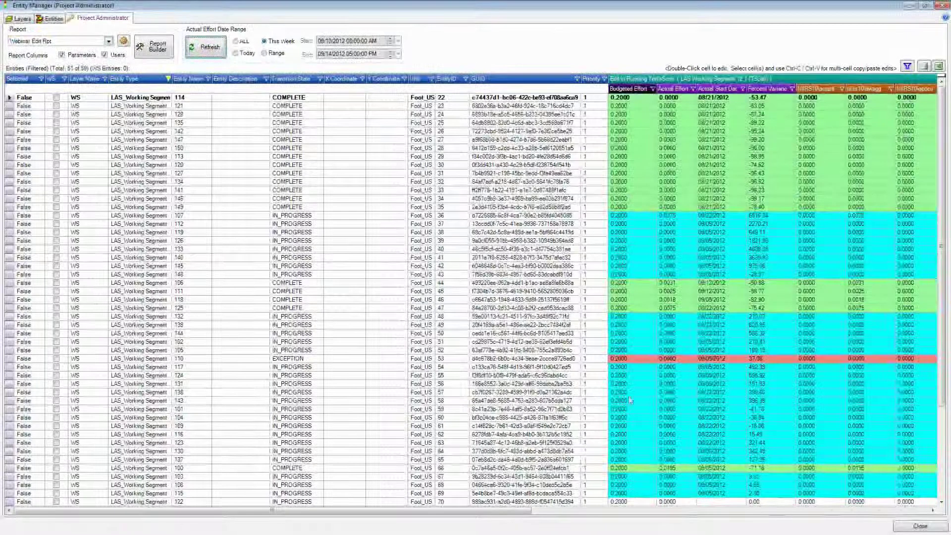
Filter the Edit in Running TerraScan Actual Effort column to values greater than 0.
left_click_drag(495, 515, 842, 516)
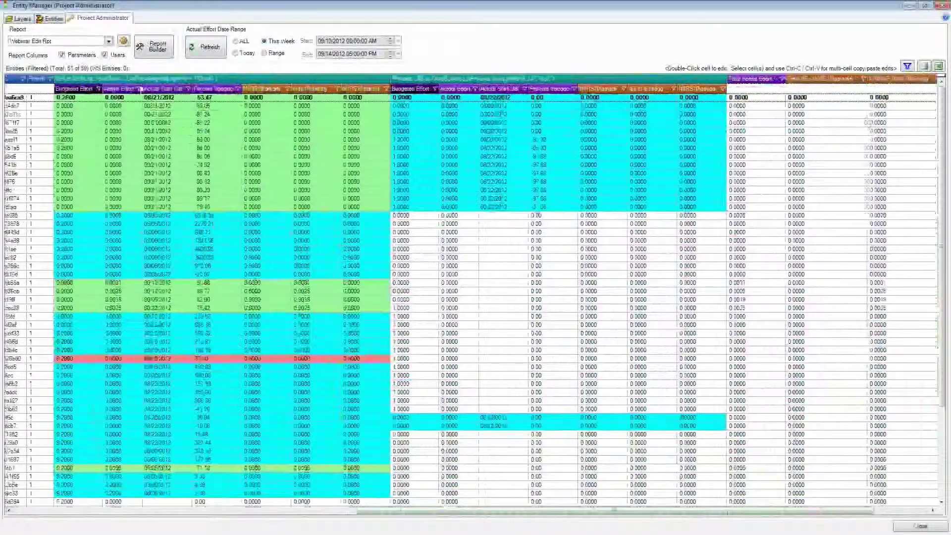
left_click(139, 89)
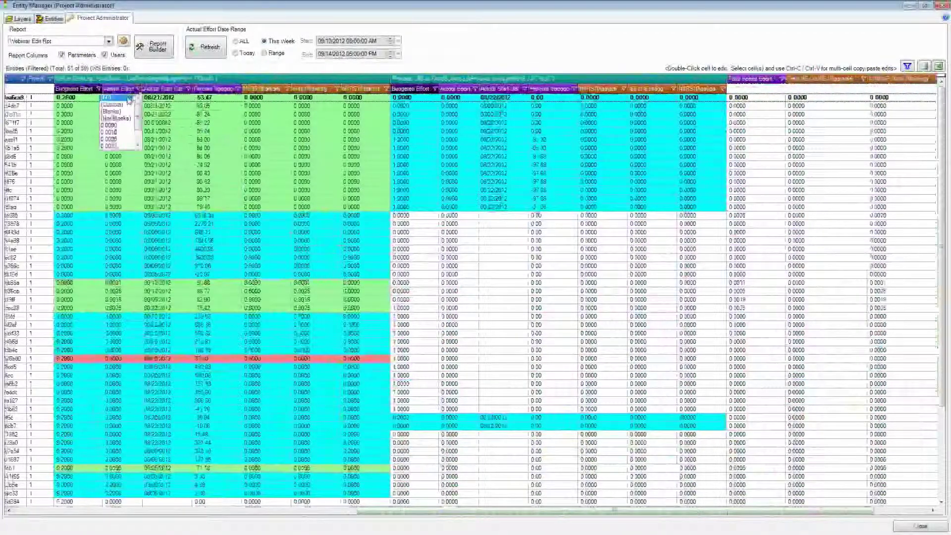
left_click(112, 104)
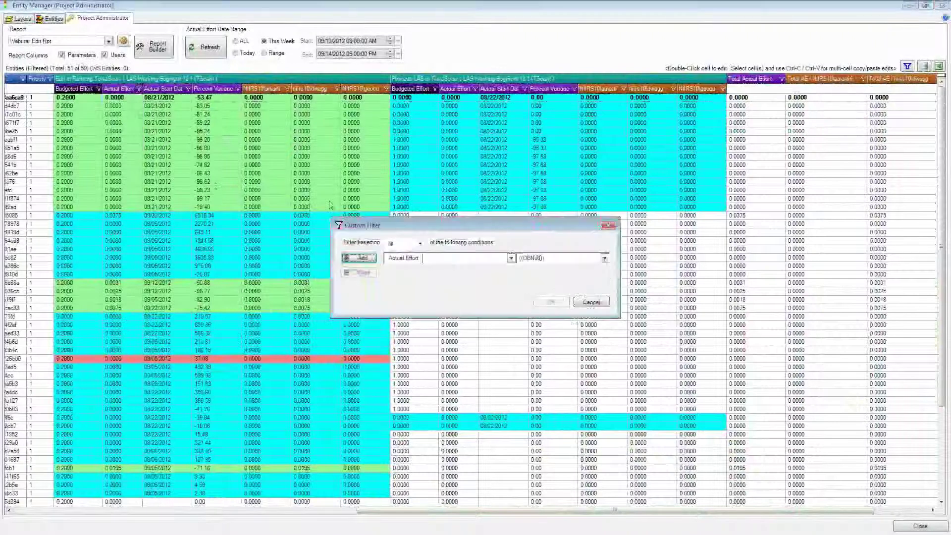
left_click(504, 260)
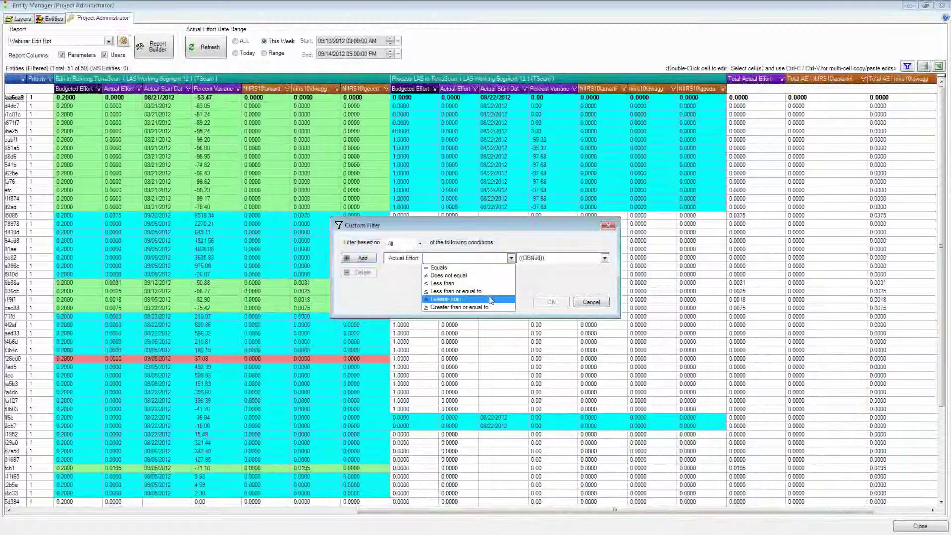
left_click(491, 301)
left_click(545, 258)
type("0")
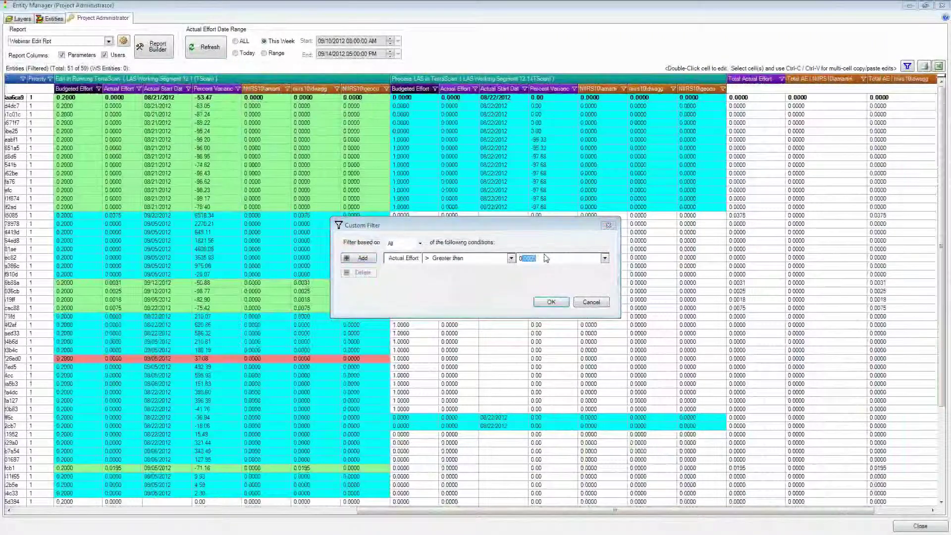
key("Return")
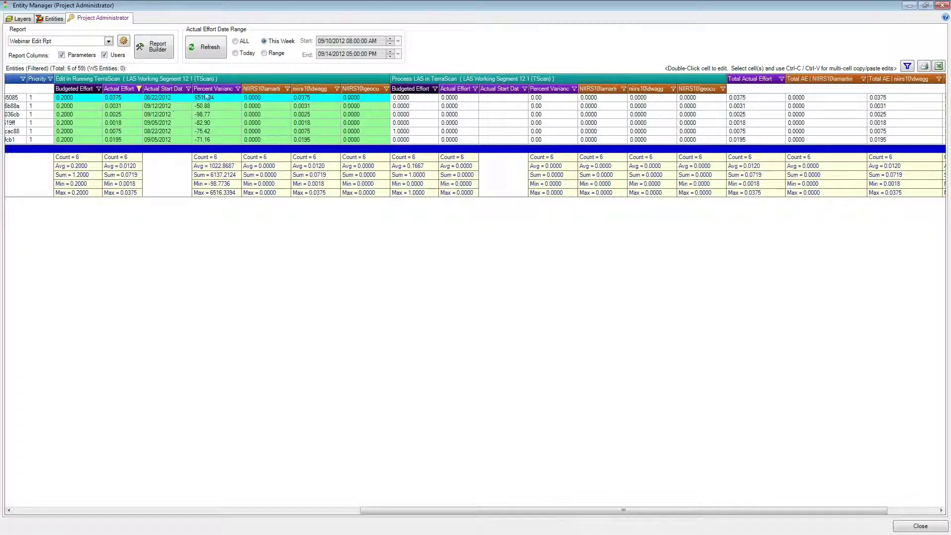
Refresh the report with the actual effort date range set to ALL and clear the Edit in Running TerraScan Actual Effort filter.
left_click(237, 42)
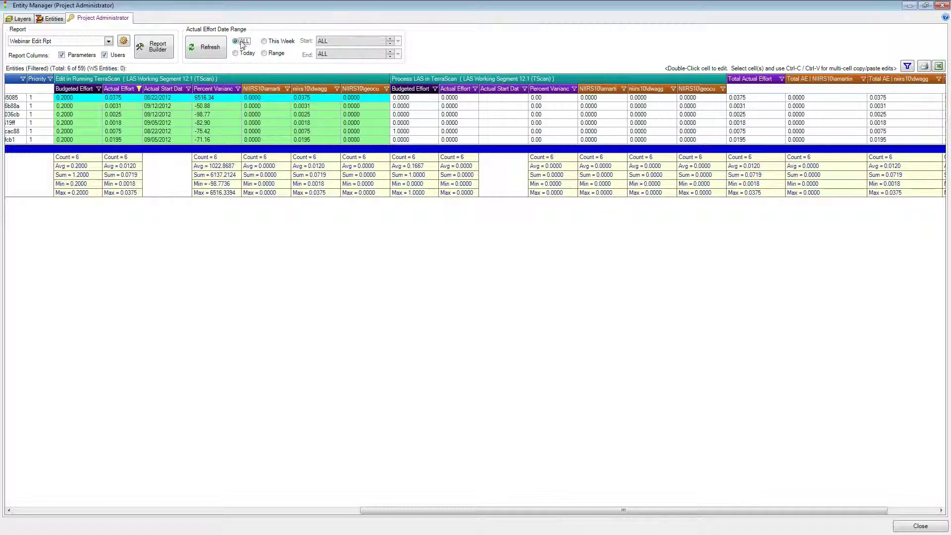
left_click(207, 47)
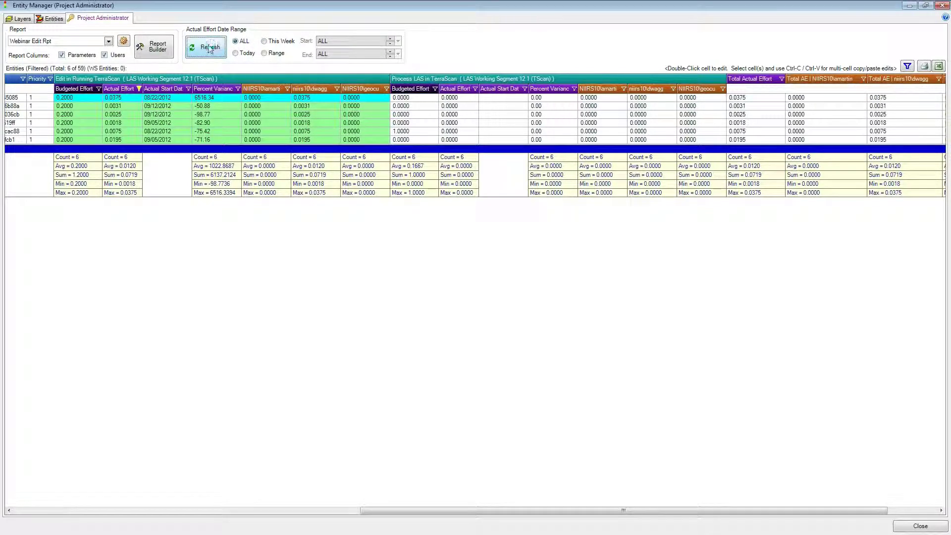
left_click(139, 90)
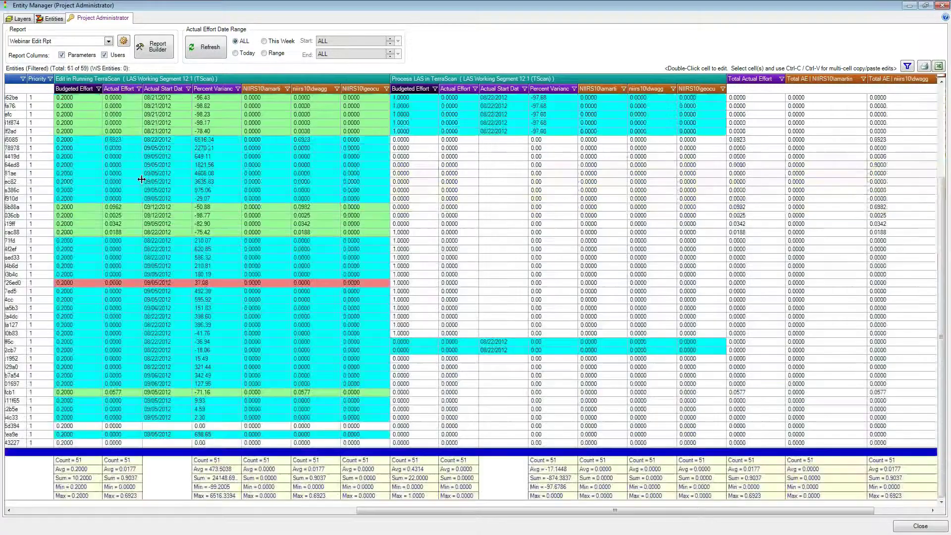
left_click(267, 265)
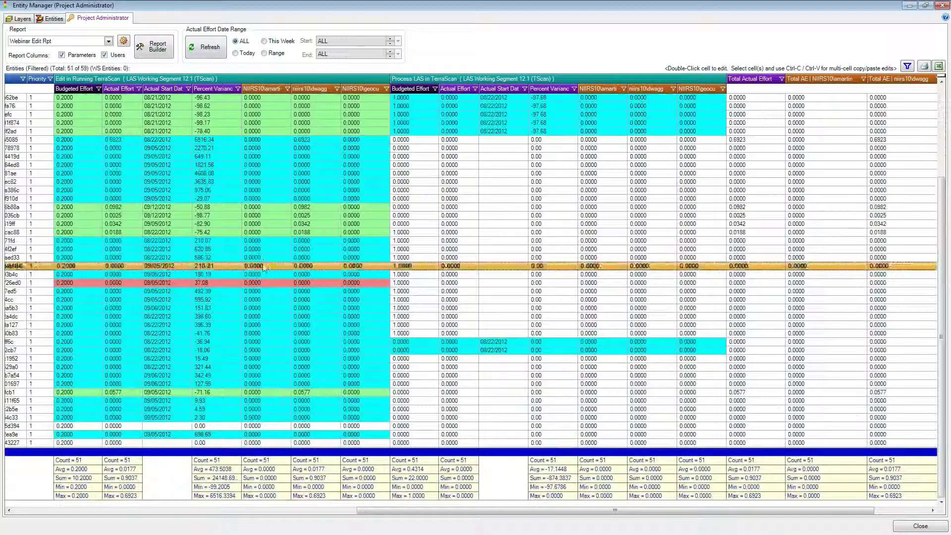
scroll(265, 268, "up", 3)
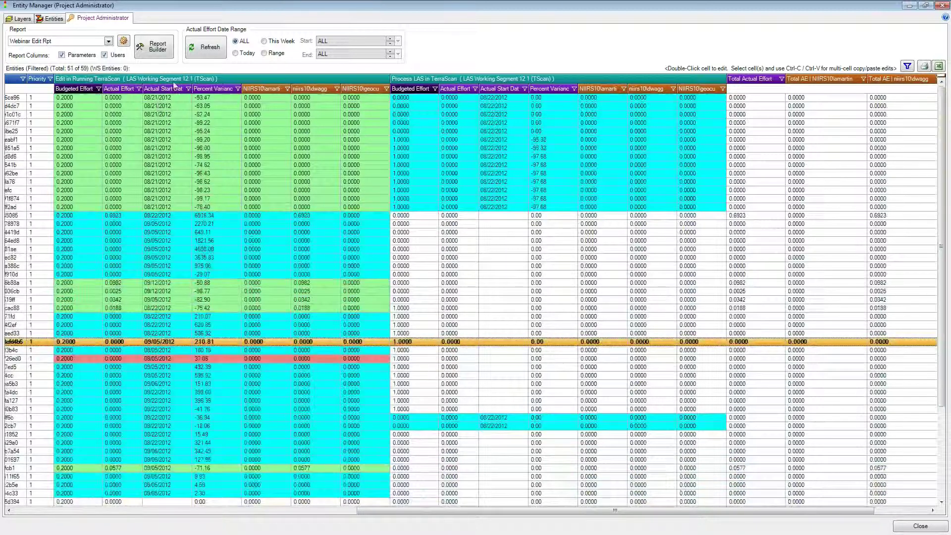
Modify the Webinar Edit Rpt report to show the Status parameter column and save it.
left_click(156, 56)
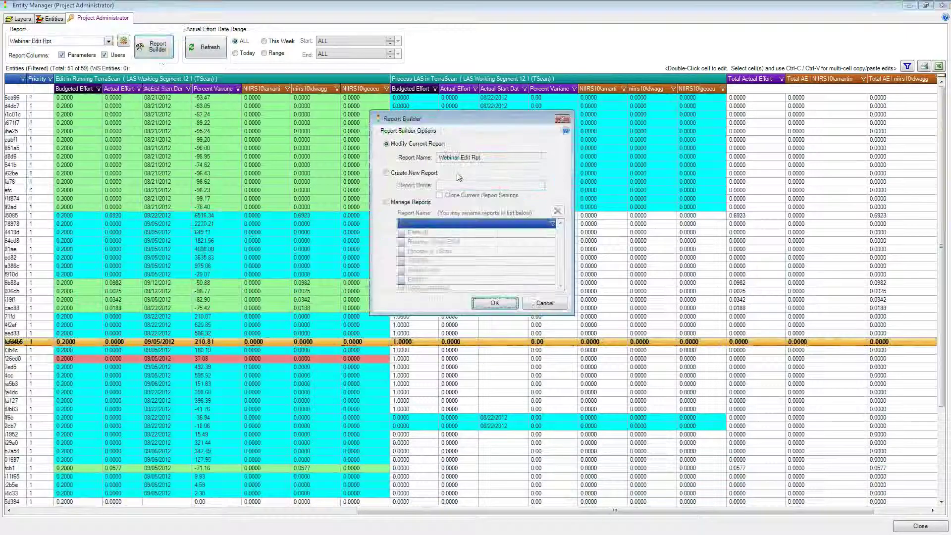
left_click(495, 303)
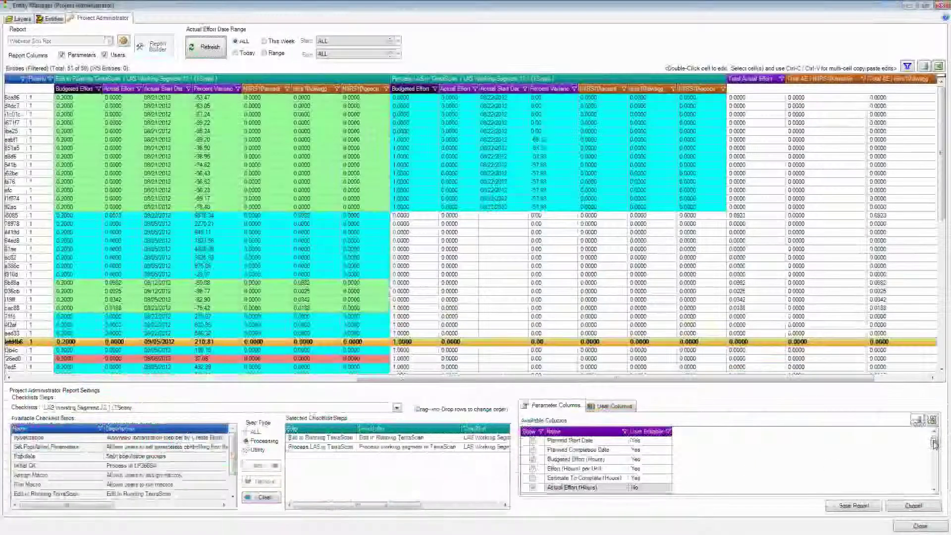
scroll(934, 440, "down", 3)
scroll(934, 440, "up", 3)
left_click_drag(934, 441, 934, 471)
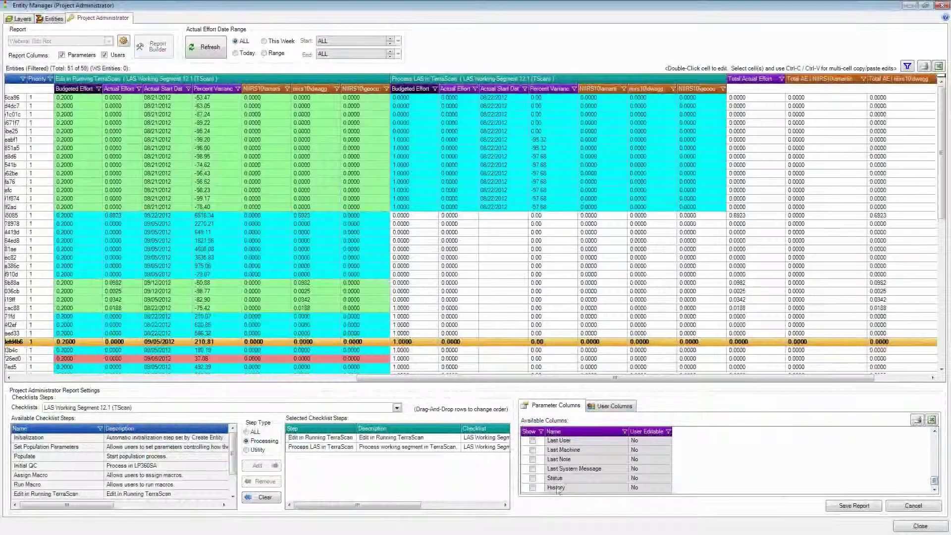
left_click(533, 479)
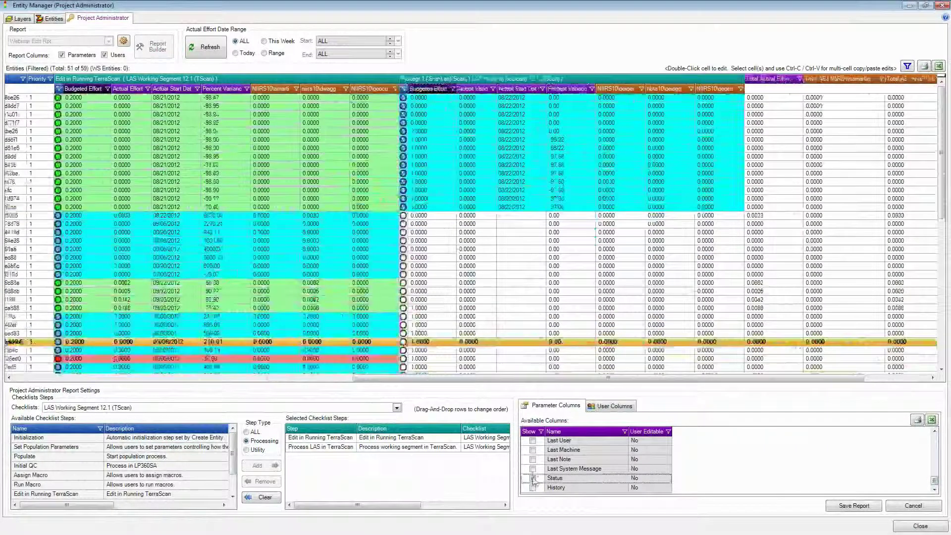
left_click(854, 506)
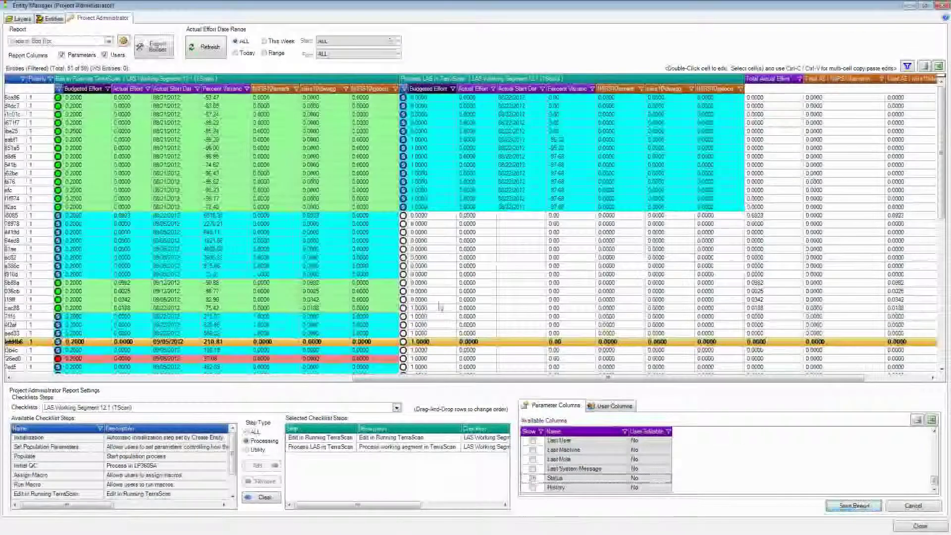
Refresh the report and filter the Edit in Running TerraScan status column to COMPLETE.
left_click(207, 48)
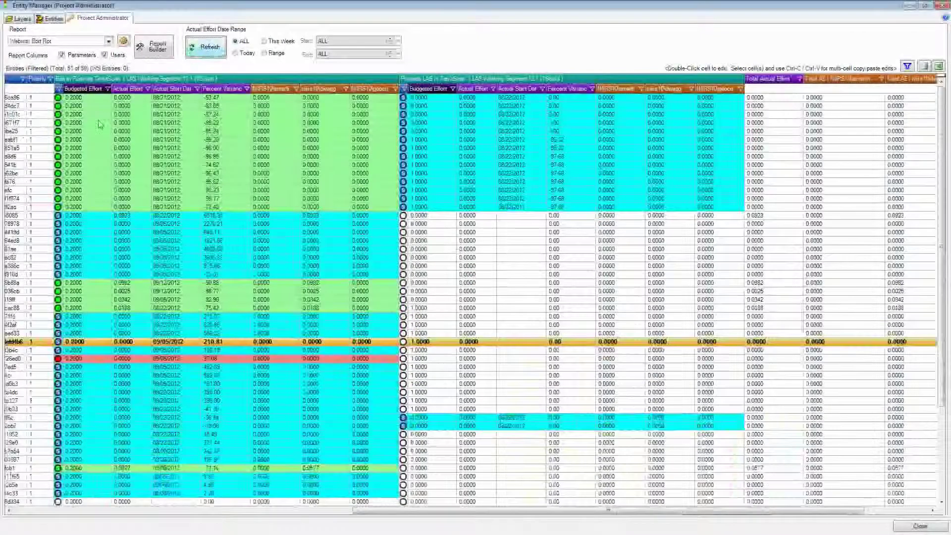
left_click(59, 88)
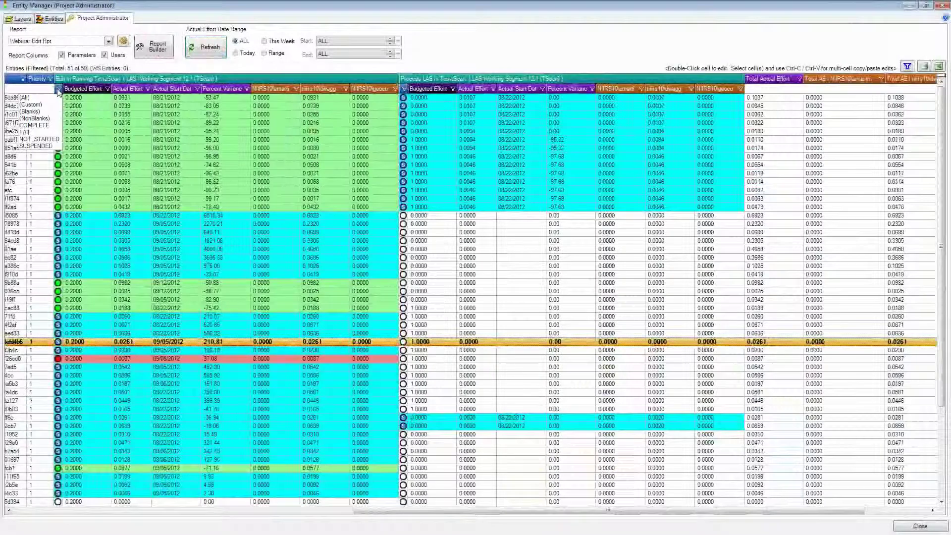
left_click(53, 124)
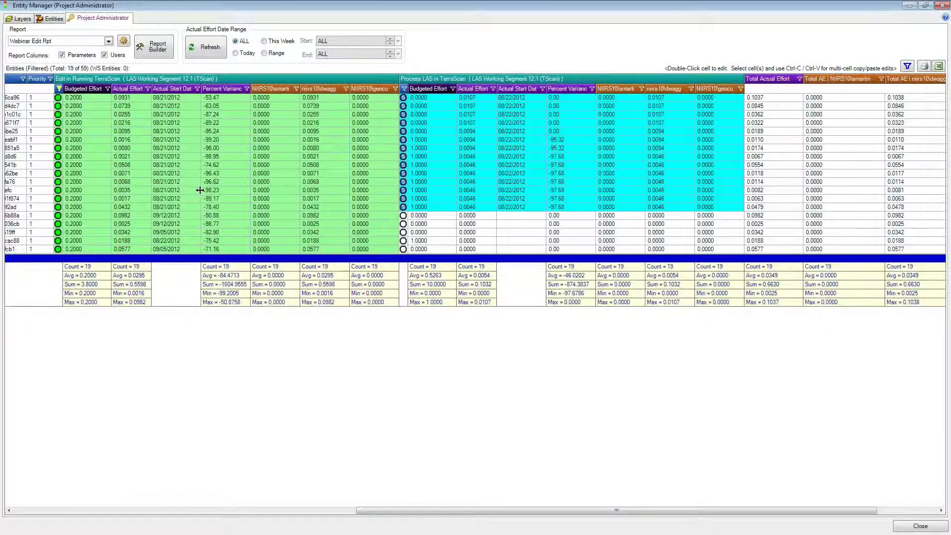
Add the History column to Webinar Edit Rpt, save the report, and open one entity's Edit in Running TerraScan step history.
left_click(169, 52)
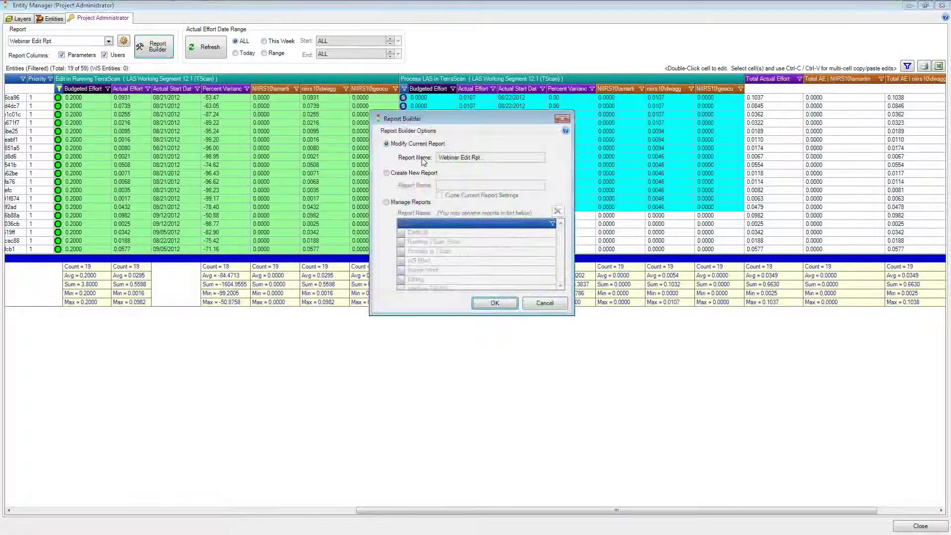
left_click(488, 307)
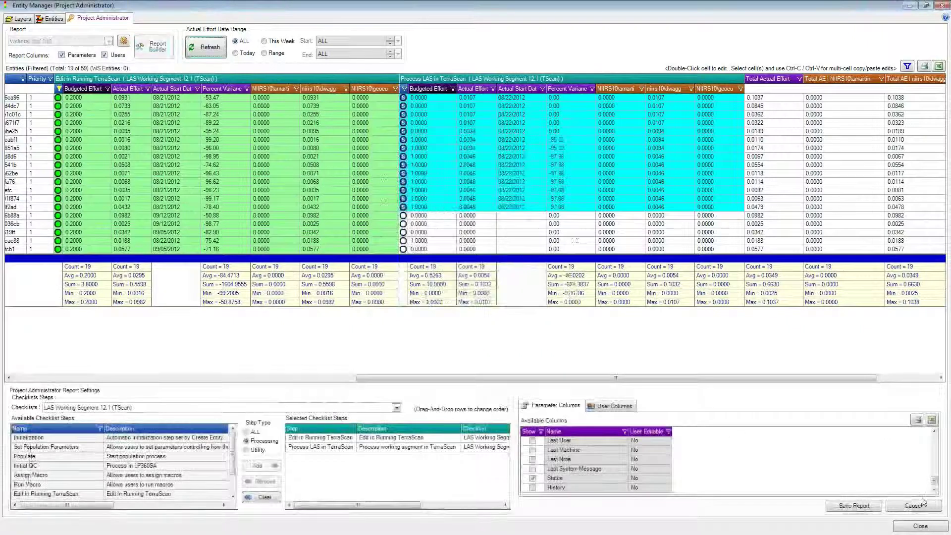
scroll(937, 484, "down", 3)
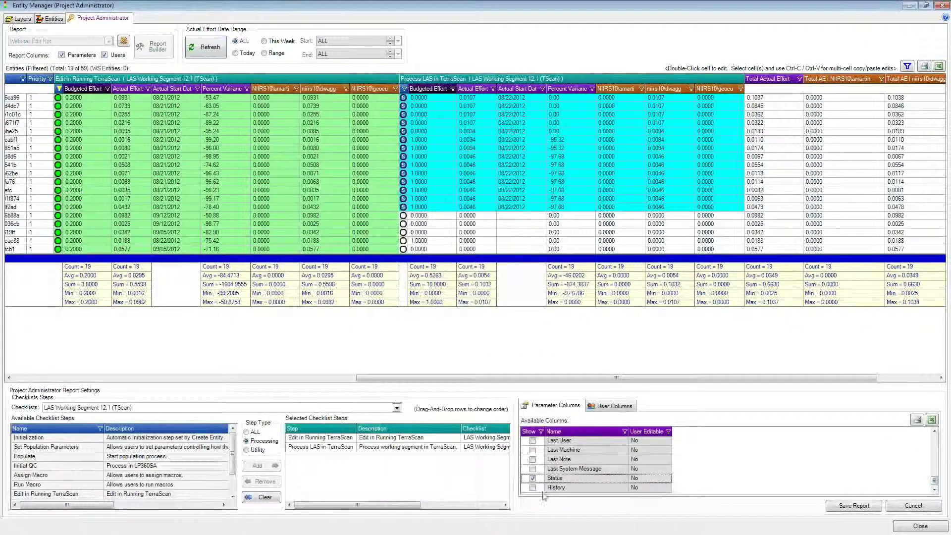
left_click(533, 487)
left_click(533, 487)
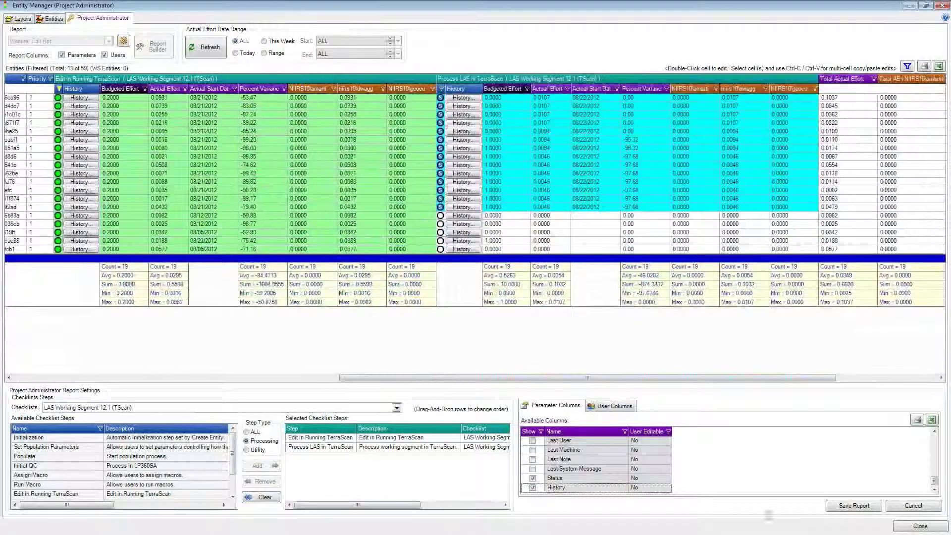
left_click(854, 506)
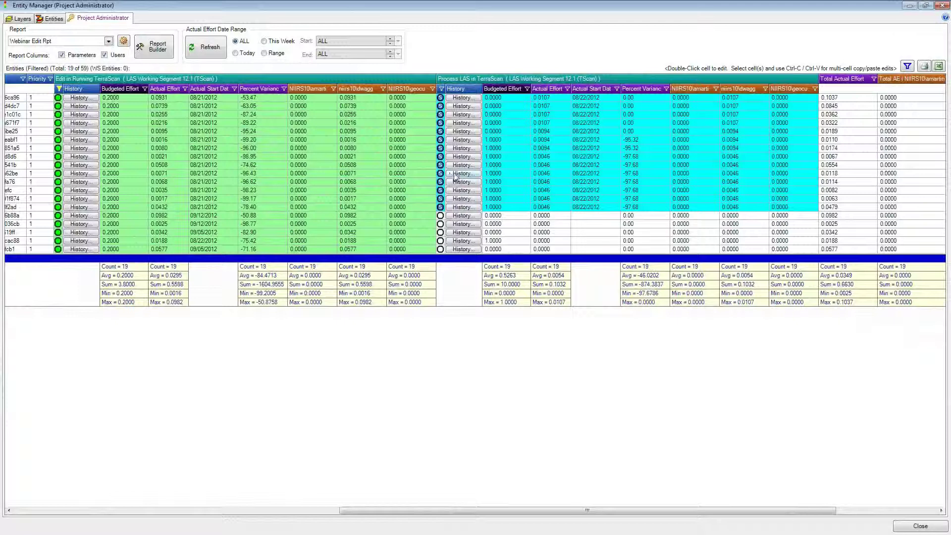
left_click(80, 175)
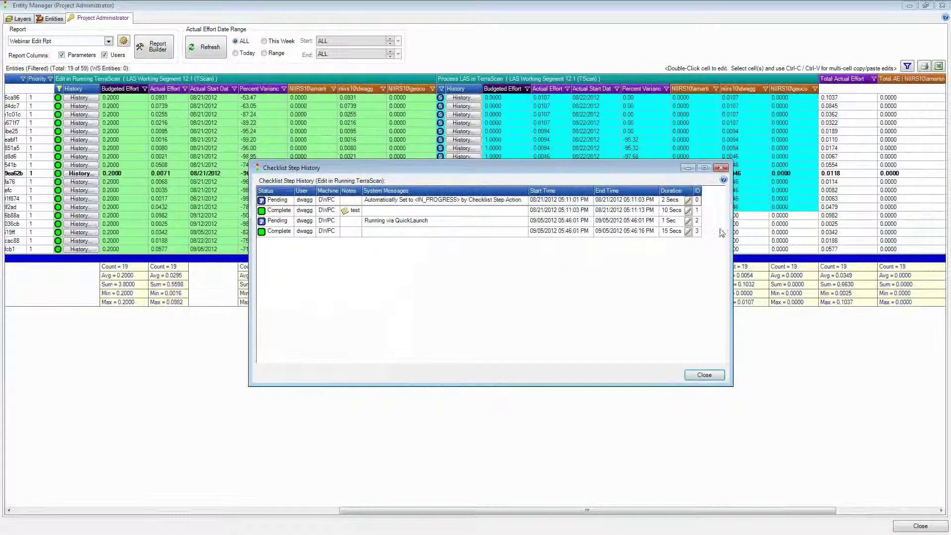
Set the duration of the last Complete history entry to 00:15 by adjusting its end time, with the adjustment note "GeoCue went down".
left_click(688, 232)
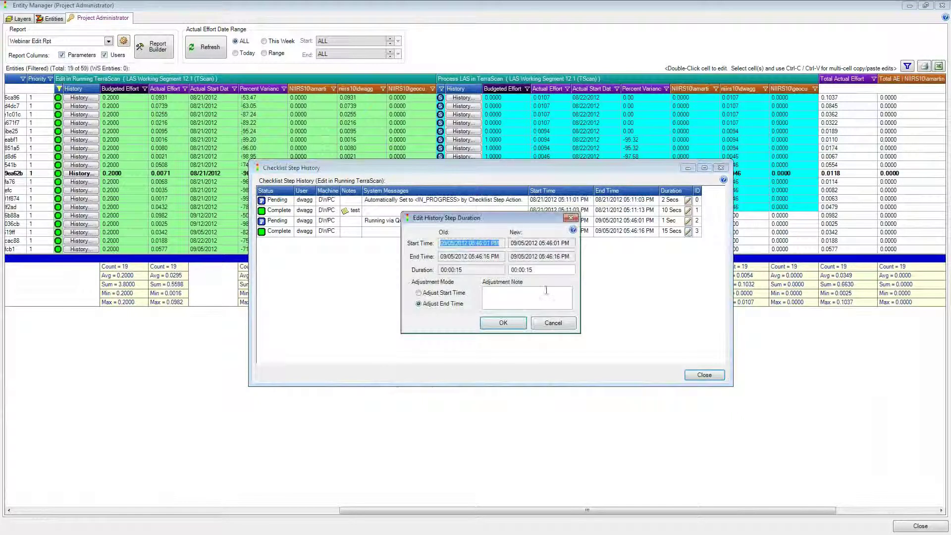
left_click(520, 270)
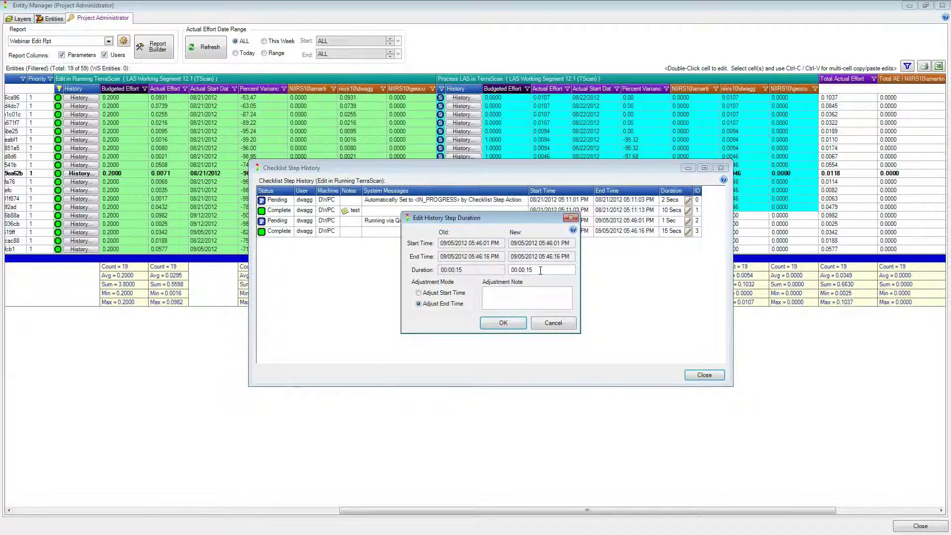
left_click_drag(538, 270, 520, 272)
type("15")
left_click(530, 297)
type("Geo")
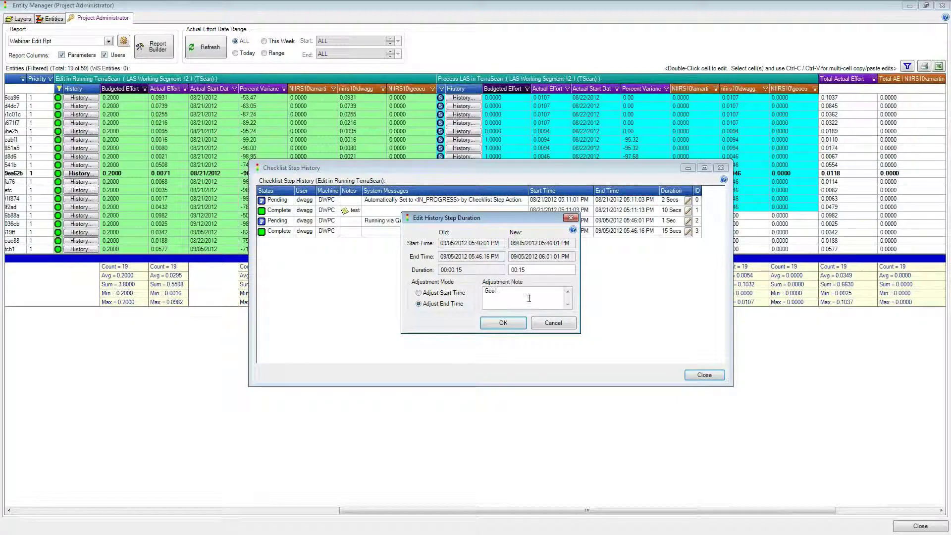
type("Cue went down")
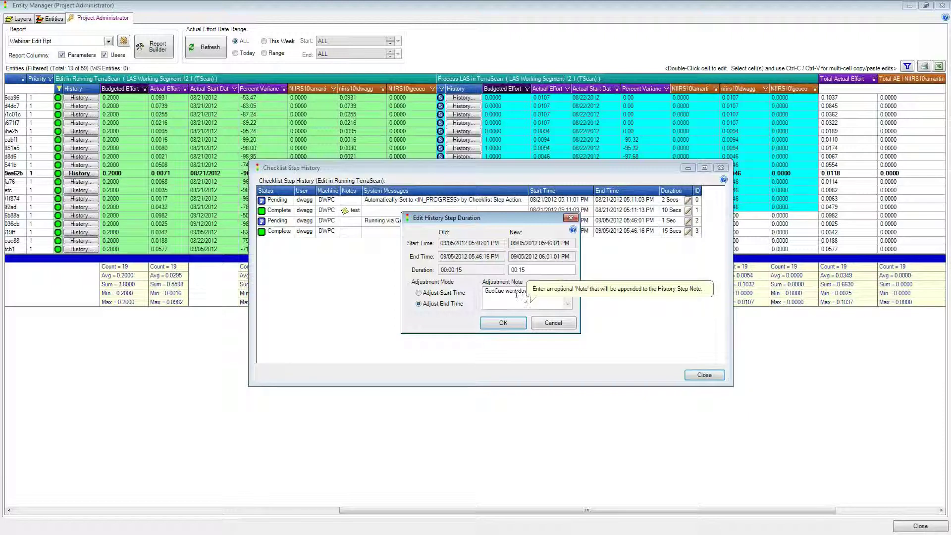
left_click(511, 327)
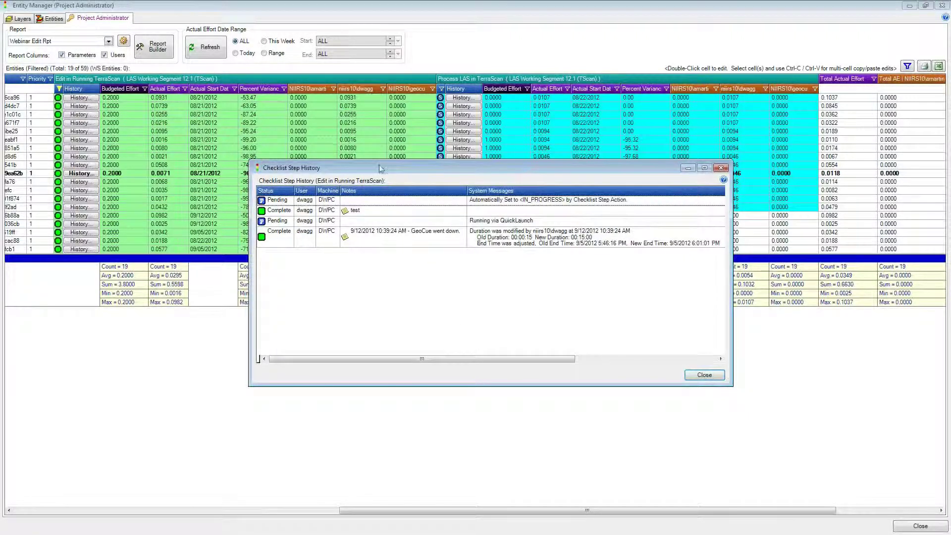
Widen the Checklist Step History window to review the adjusted entry's note, system message and times, and close it.
left_click_drag(379, 168, 258, 156)
left_click_drag(615, 378, 851, 393)
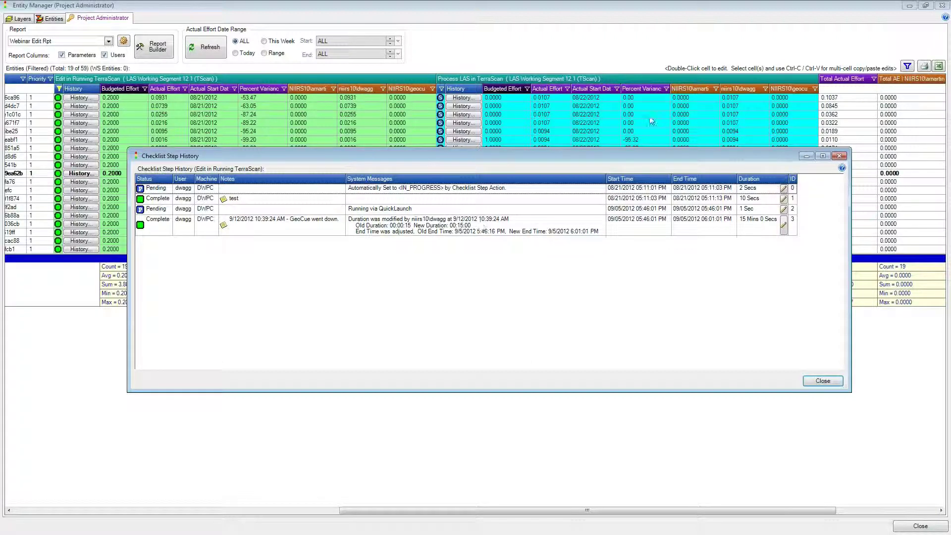
left_click(824, 381)
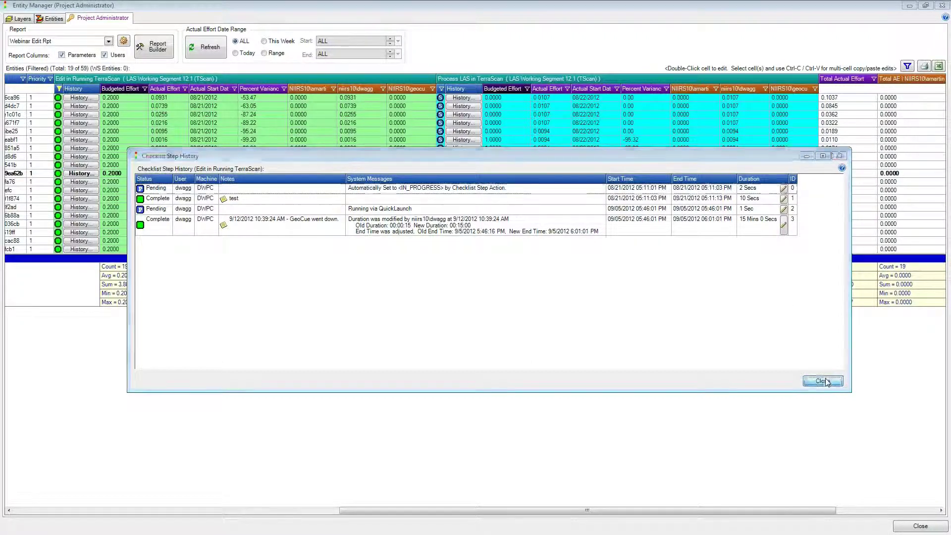
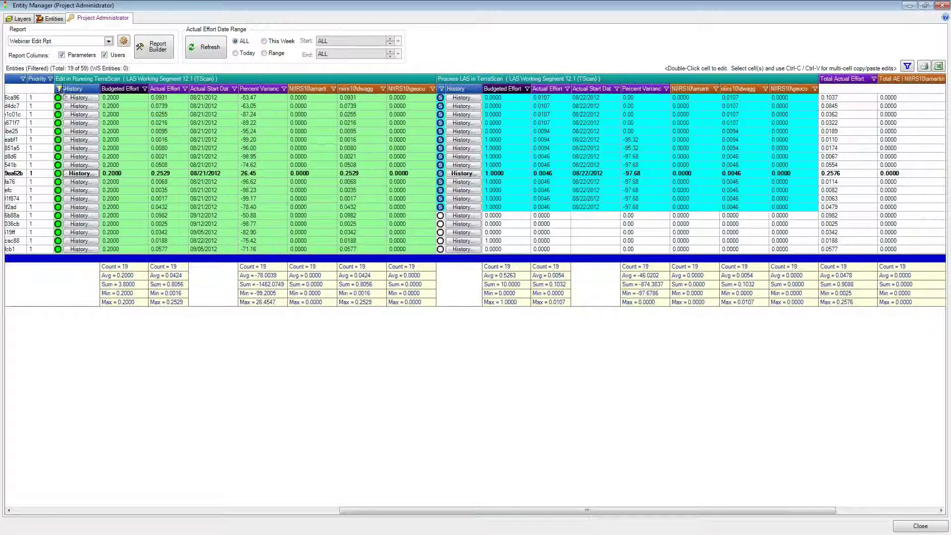
Clear the Edit in Running TerraScan status filter and show the Last User parameter column in the Webinar Edit Rpt report.
left_click(59, 89)
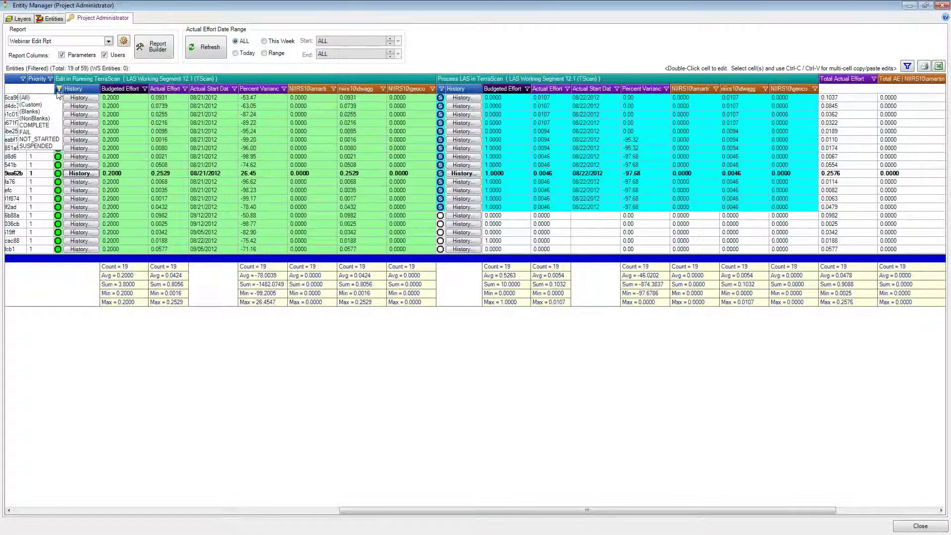
left_click(50, 97)
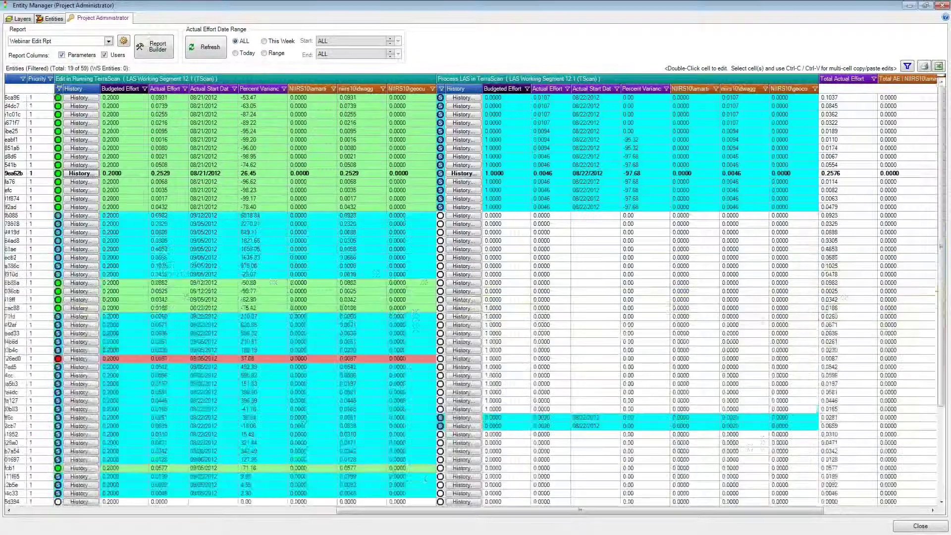
left_click(152, 45)
left_click(487, 305)
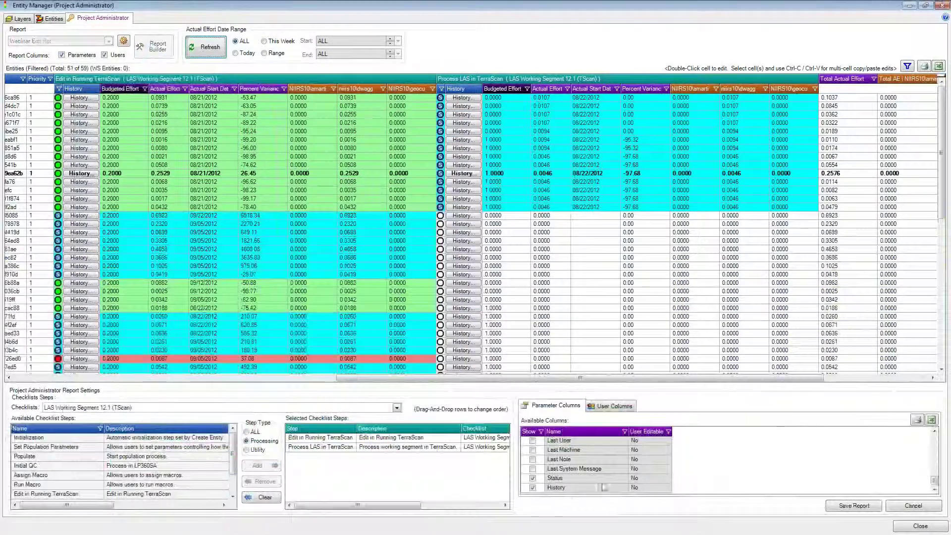
left_click(935, 432)
left_click(935, 432)
left_click(935, 432)
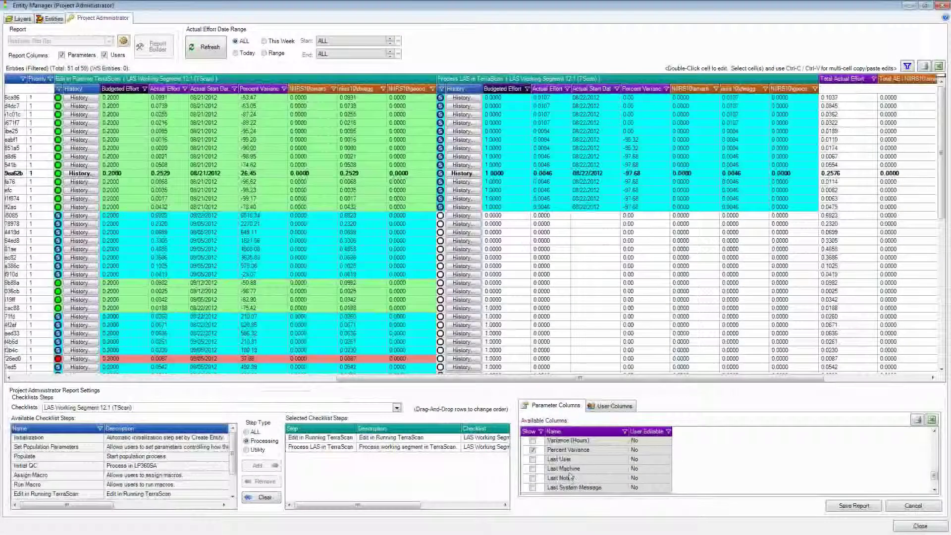
left_click(534, 460)
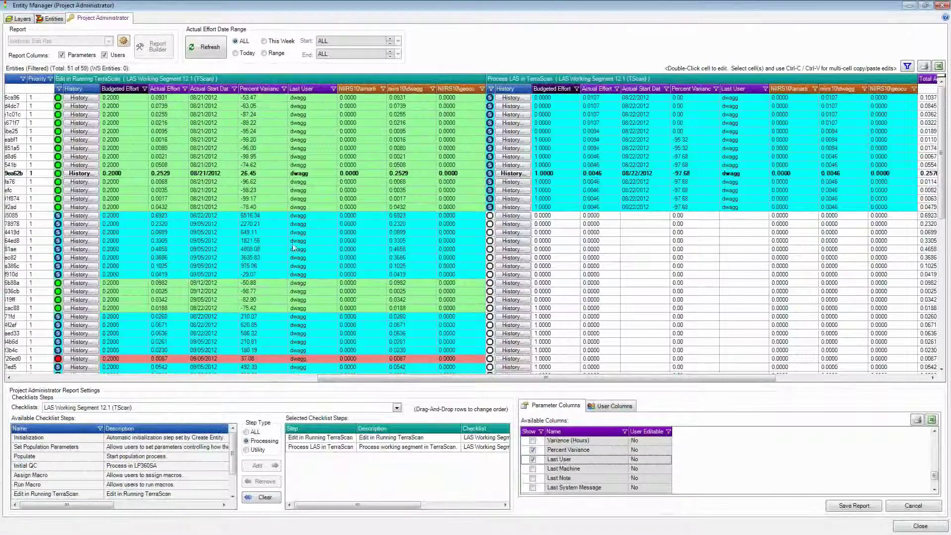
Check the Last User entry of a completed segment and view the working segments on the map before returning to the report.
left_click(318, 192)
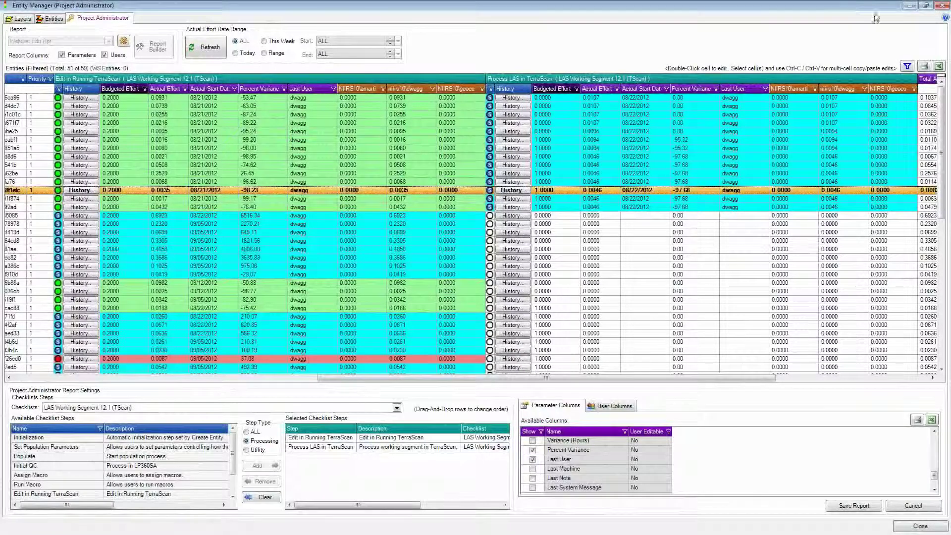
left_click(906, 7)
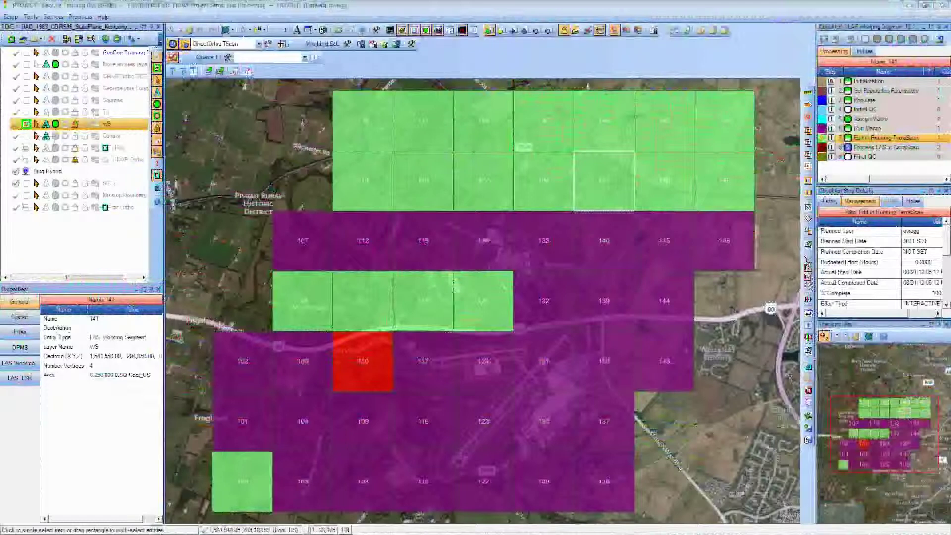
key("alt+Tab")
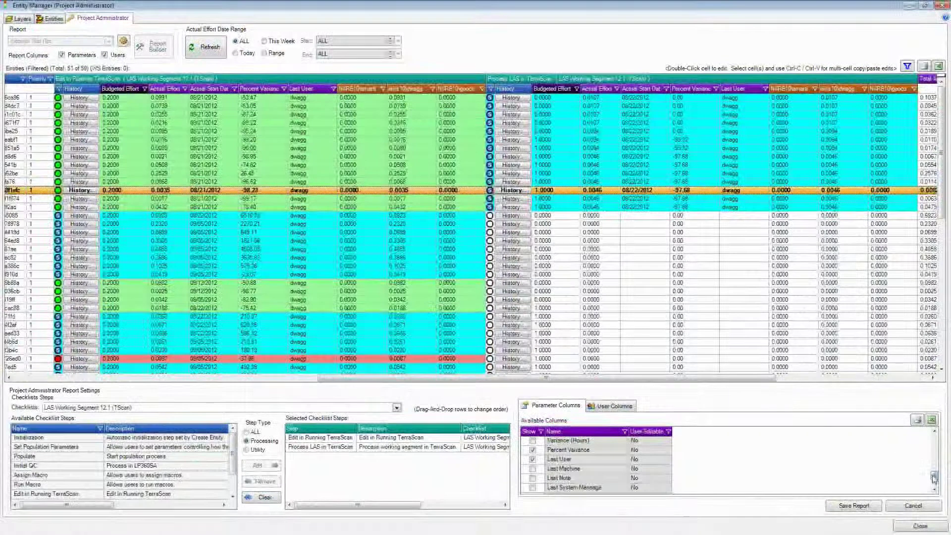
Show the Actual Completion Date parameter column in the report and check the completion dates of individual completed segments.
left_click_drag(935, 475, 934, 455)
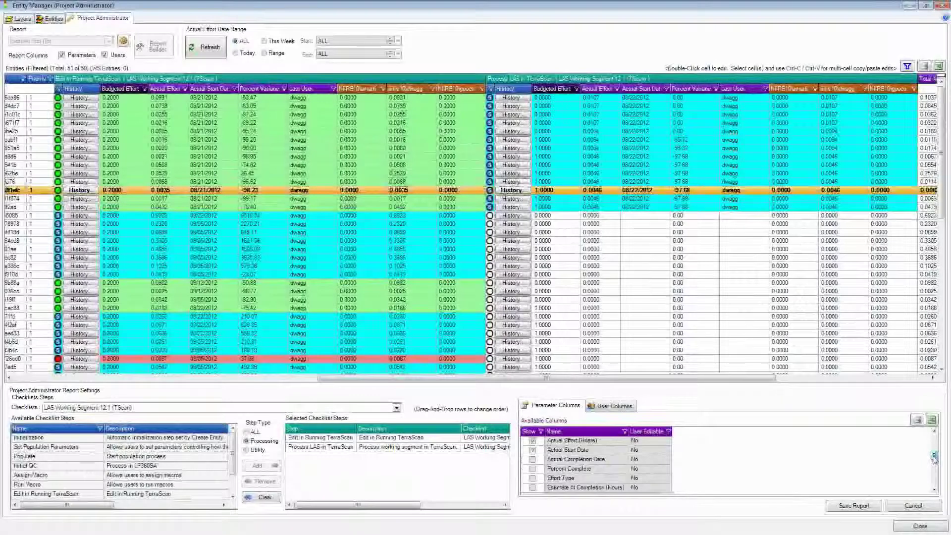
left_click(533, 460)
left_click(533, 460)
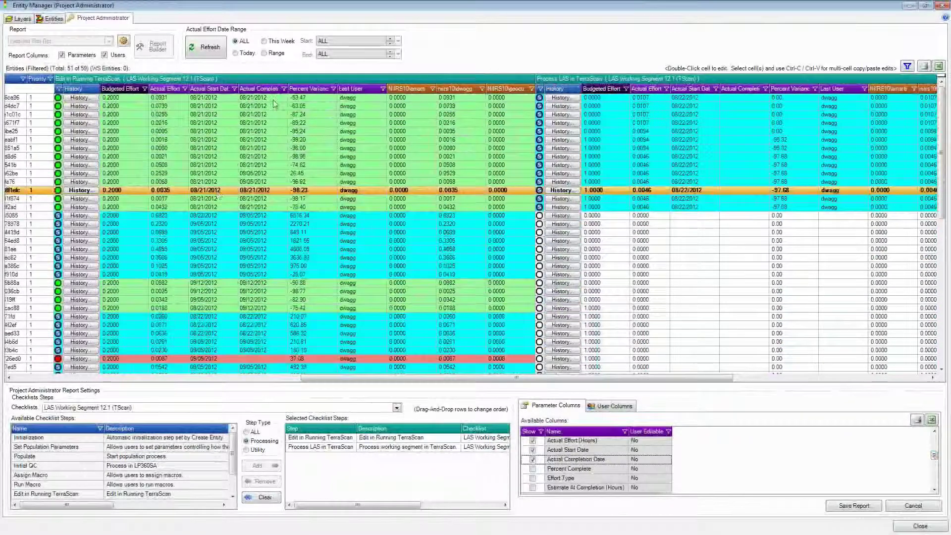
left_click(268, 174)
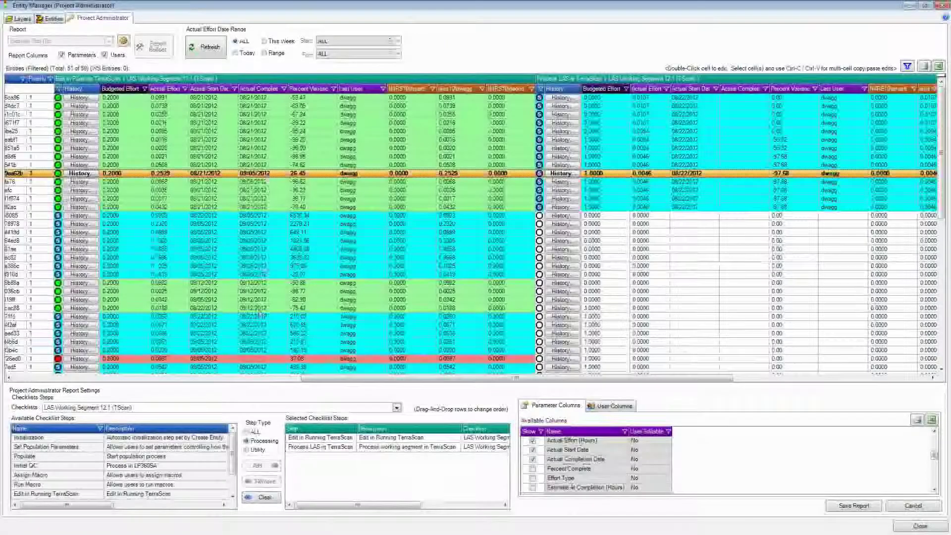
scroll(268, 276, "down", 1)
left_click(273, 267)
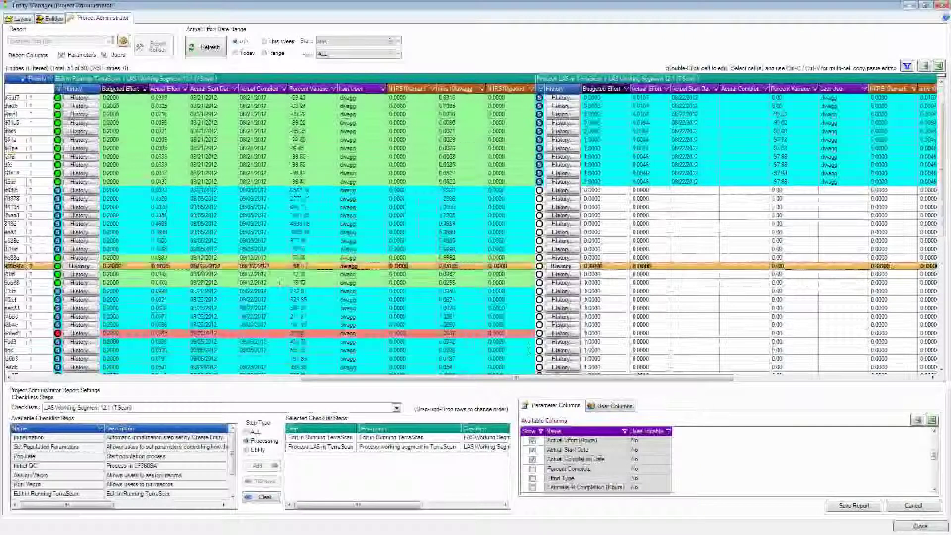